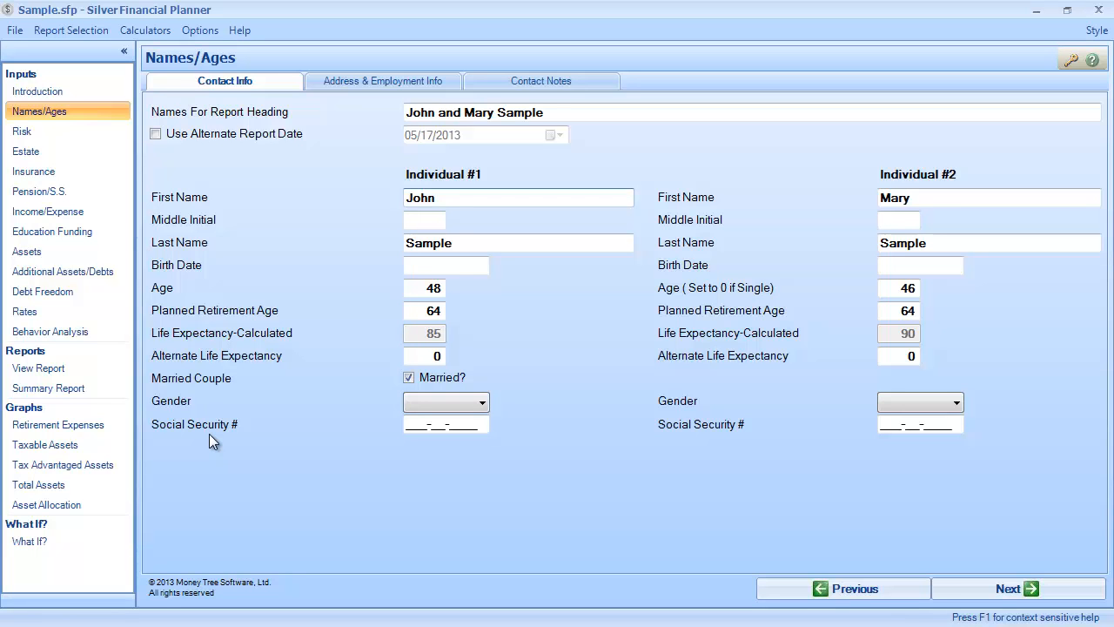
# Step: Review the address and employment fields and the contact notes for both individuals, returning to their contact information
pyautogui.click(372, 80)
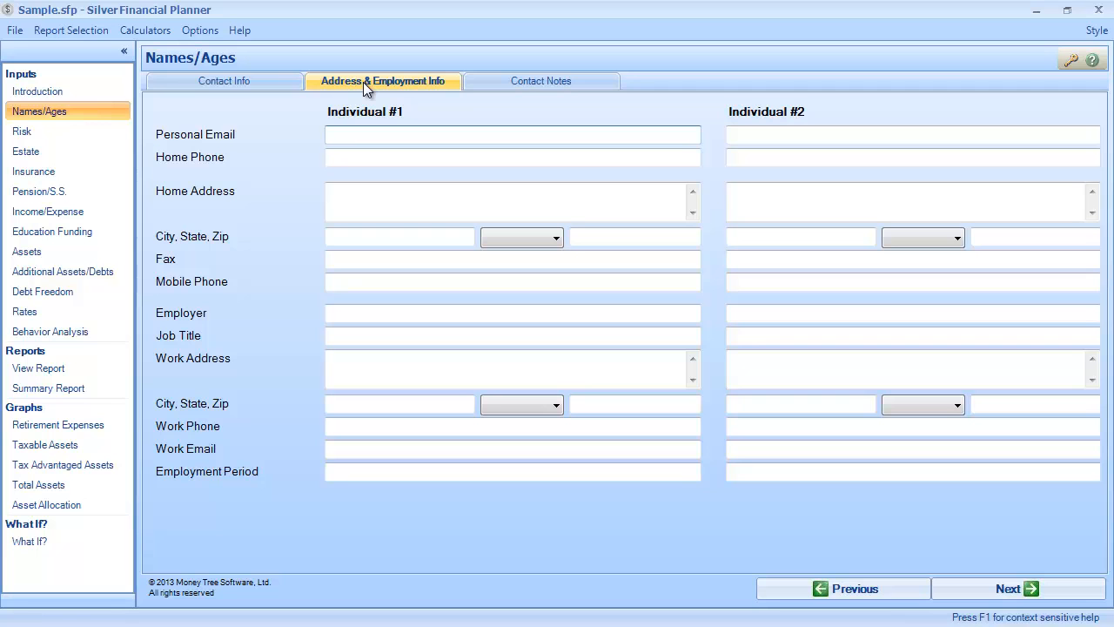
pyautogui.click(502, 80)
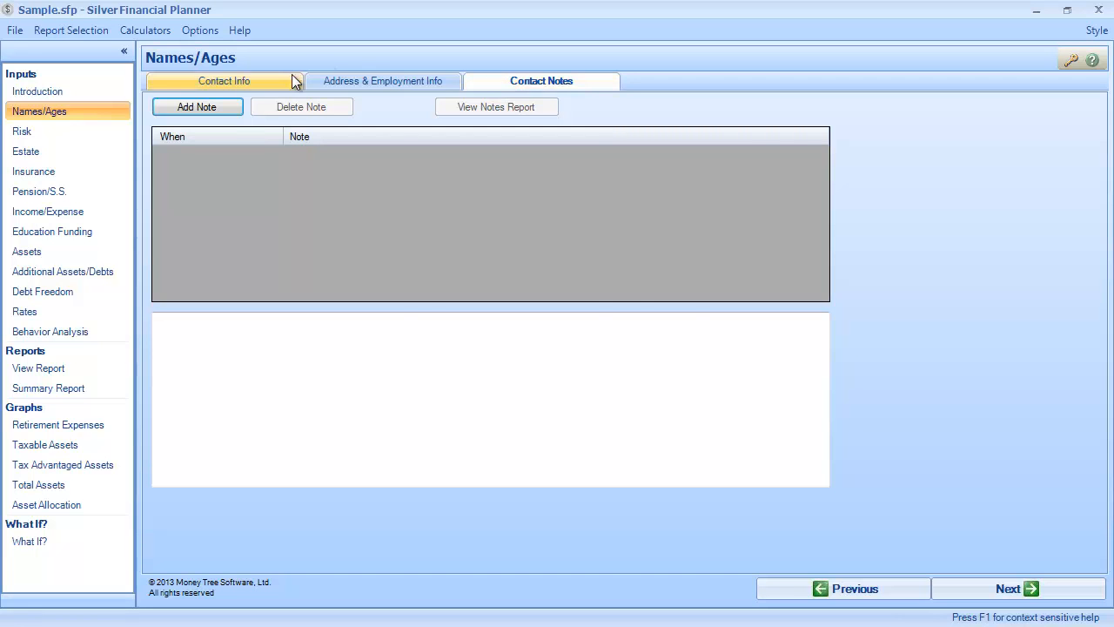
pyautogui.click(246, 83)
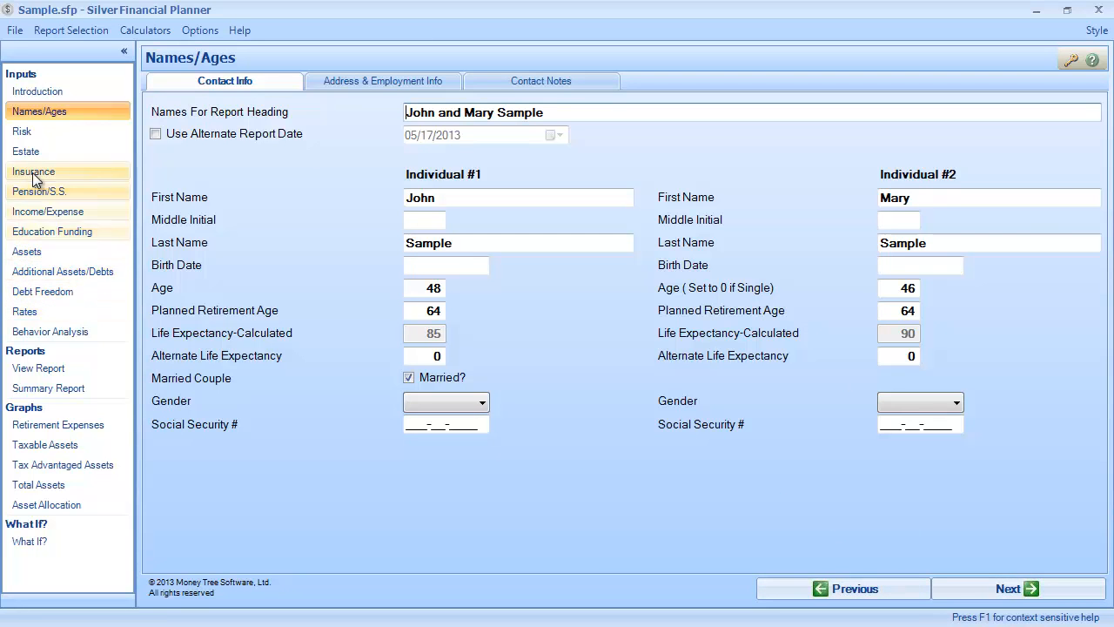
# Step: Run the risk tolerance test with its existing answers and set the risk tolerance to Moderate
pyautogui.click(33, 133)
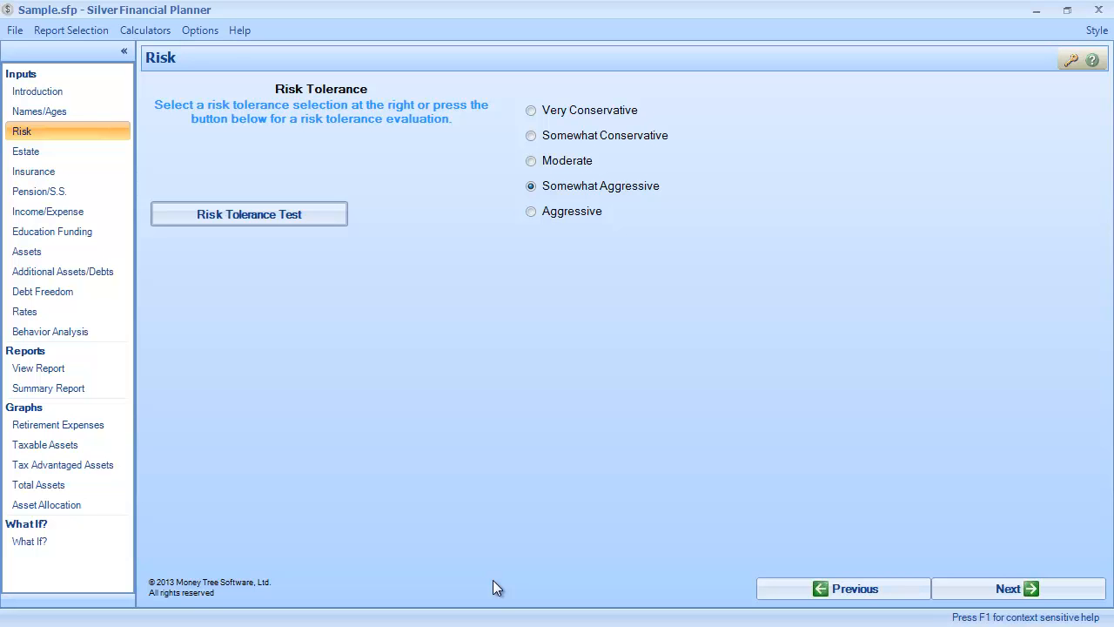
pyautogui.click(268, 213)
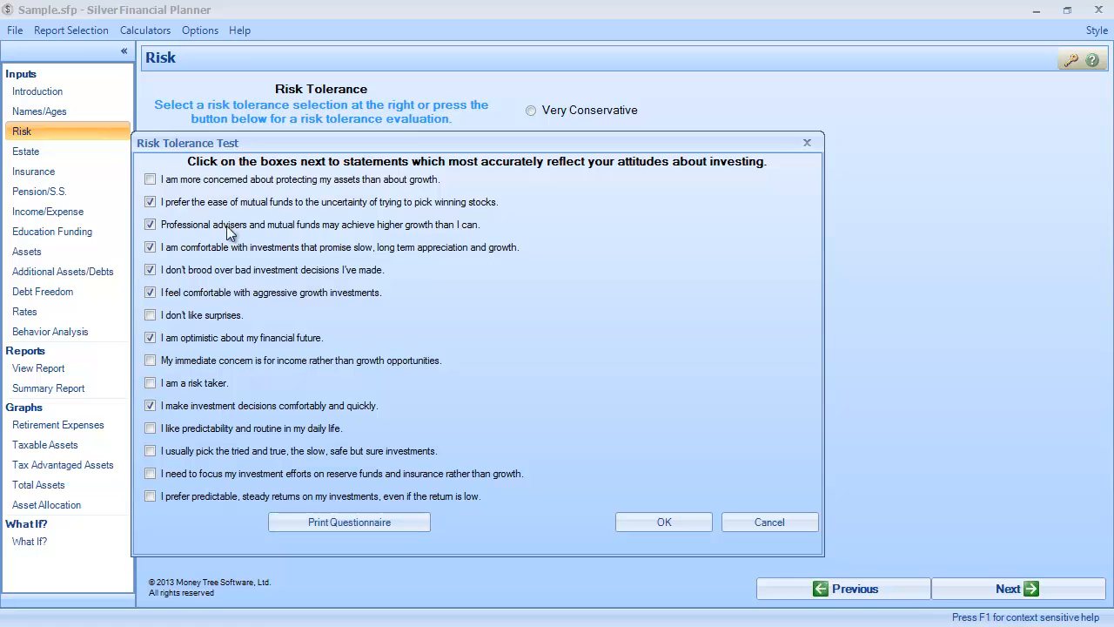
pyautogui.click(656, 522)
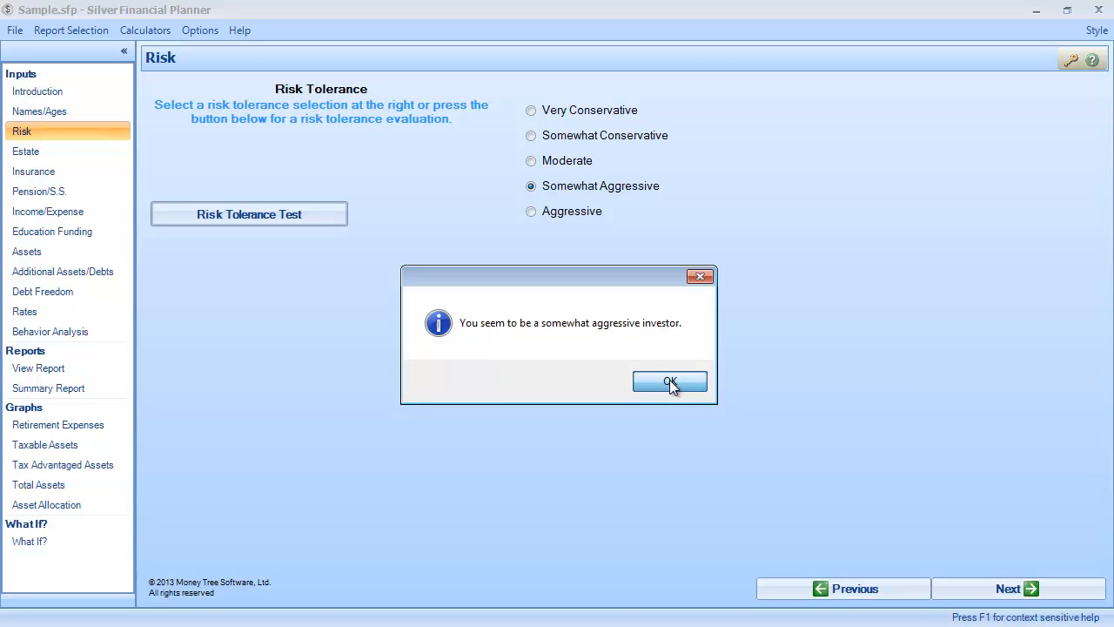
pyautogui.click(669, 379)
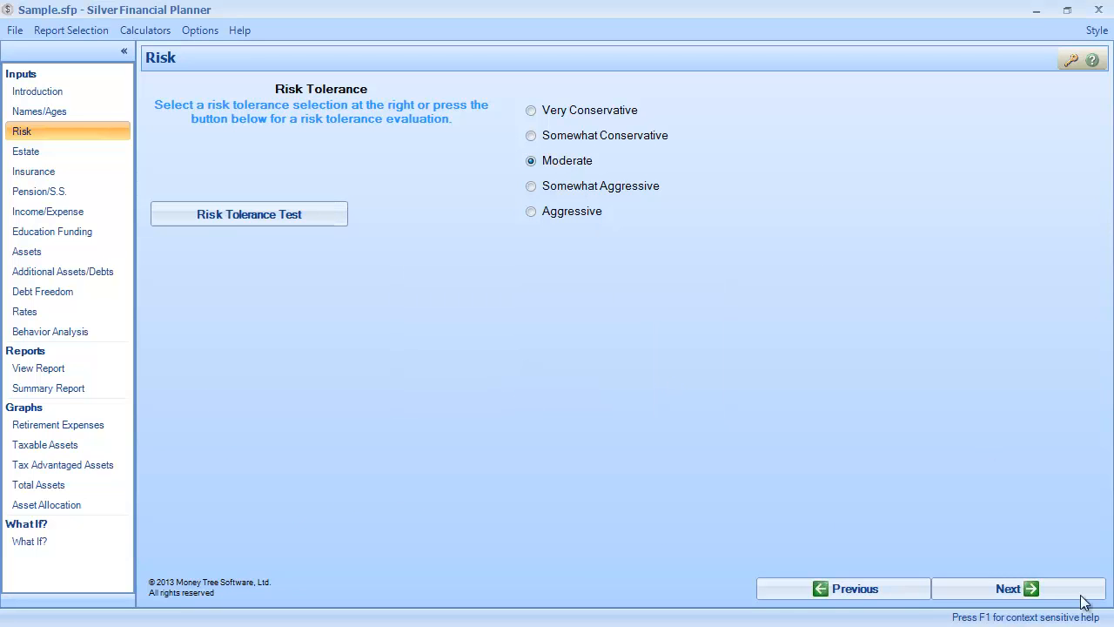
# Step: Review the Estate inputs and the details of the Indiv 1 Term Life insurance policy without saving any changes
pyautogui.click(1053, 588)
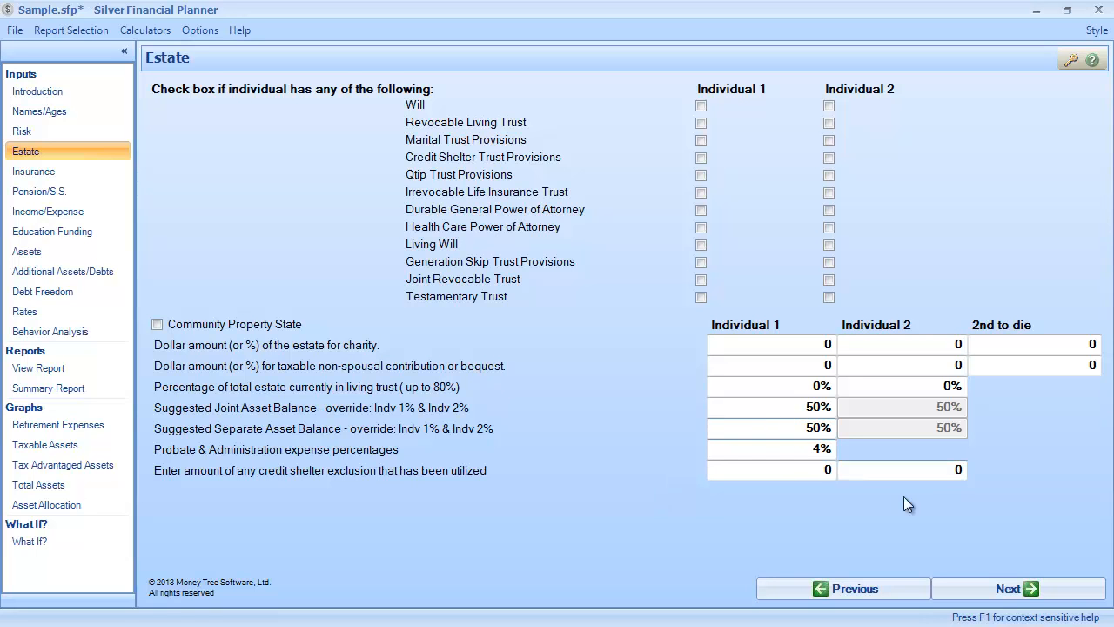
pyautogui.click(985, 593)
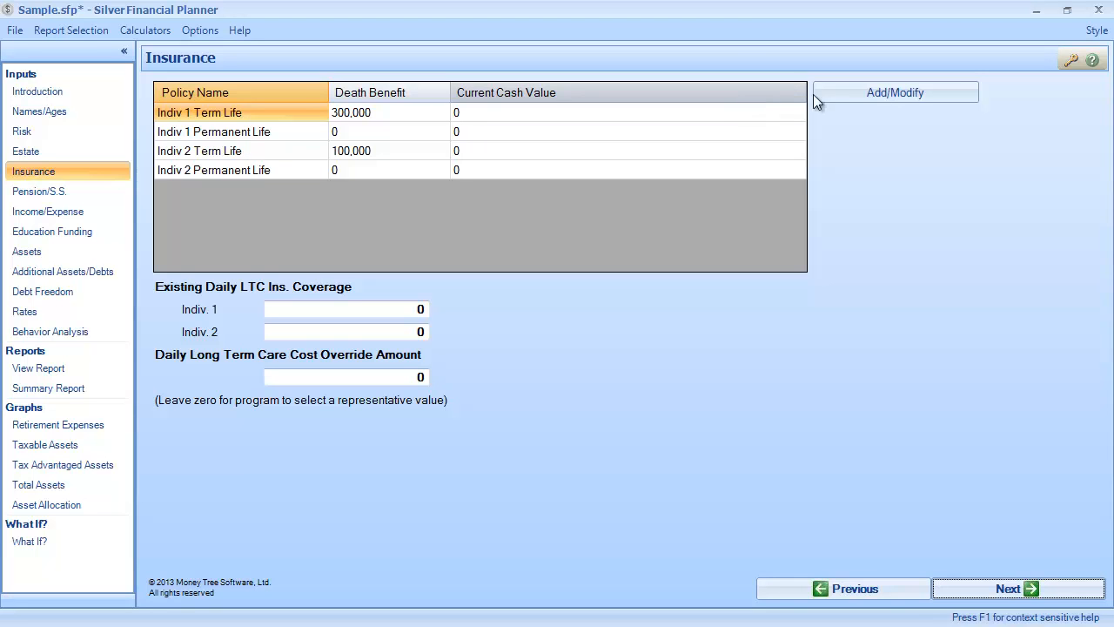
pyautogui.click(877, 93)
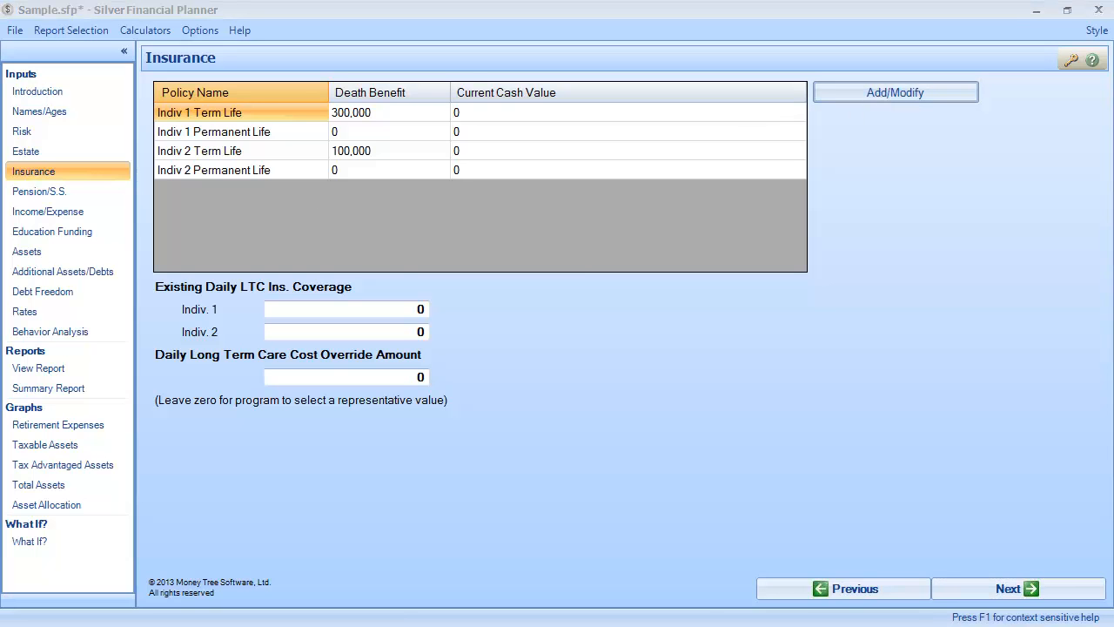
pyautogui.moveTo(595, 73); pyautogui.dragTo(592, 76)
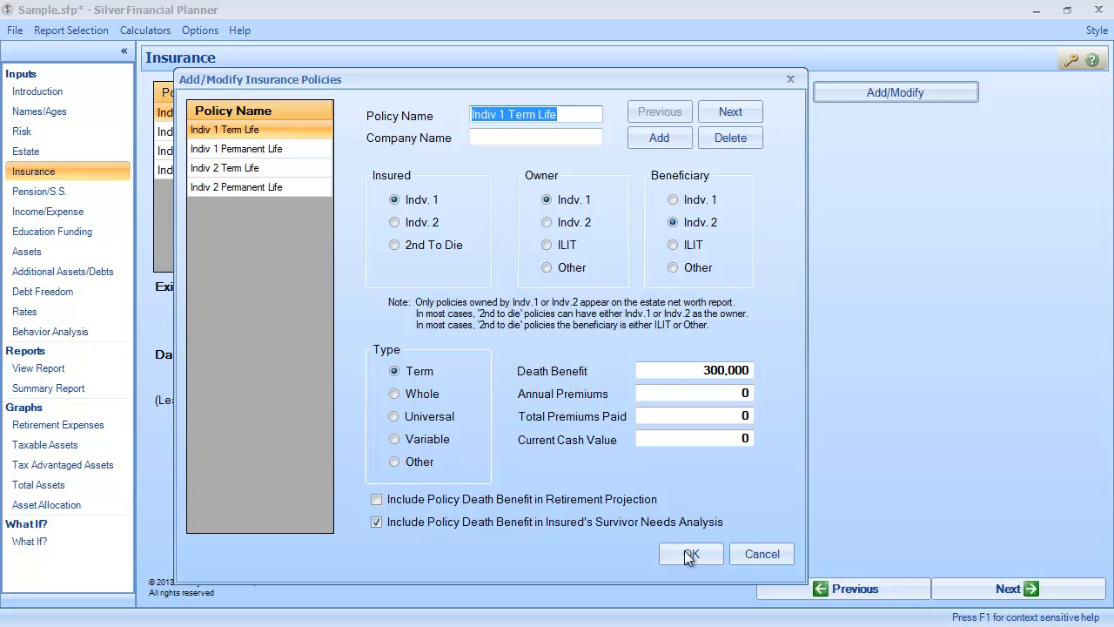
pyautogui.click(755, 554)
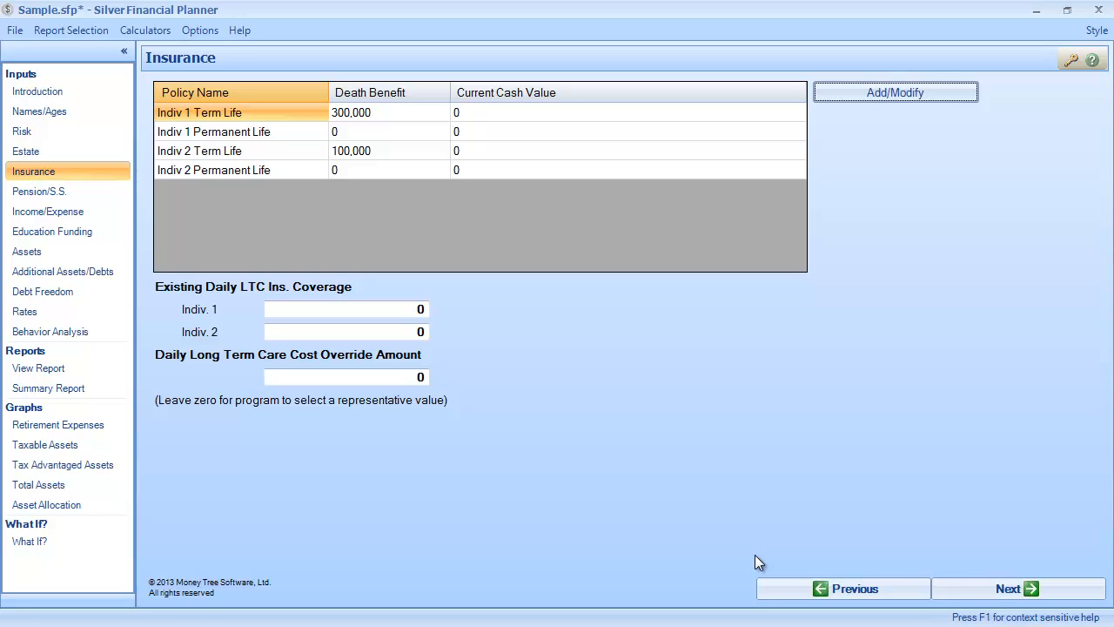
# Step: View the default daily long-term care costs without changing them
pyautogui.click(195, 30)
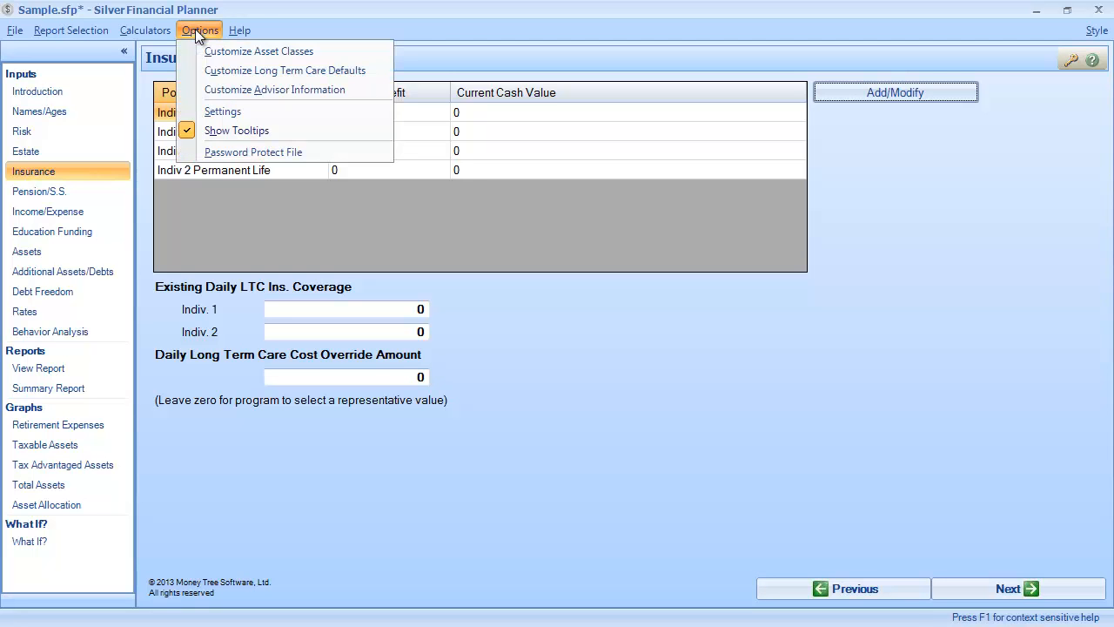
pyautogui.click(210, 73)
pyautogui.click(271, 161)
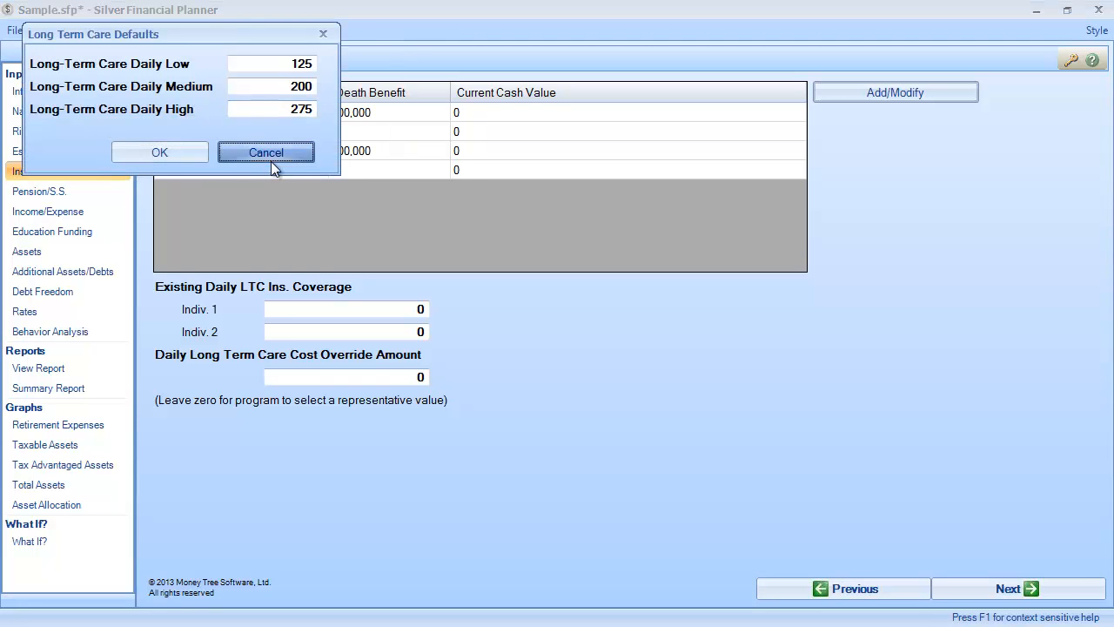
# Step: Enter a lump-sum second pension of 50,000 for Individual 1, starting at age 65 with a 2% annual increase before the starting age
pyautogui.click(1030, 591)
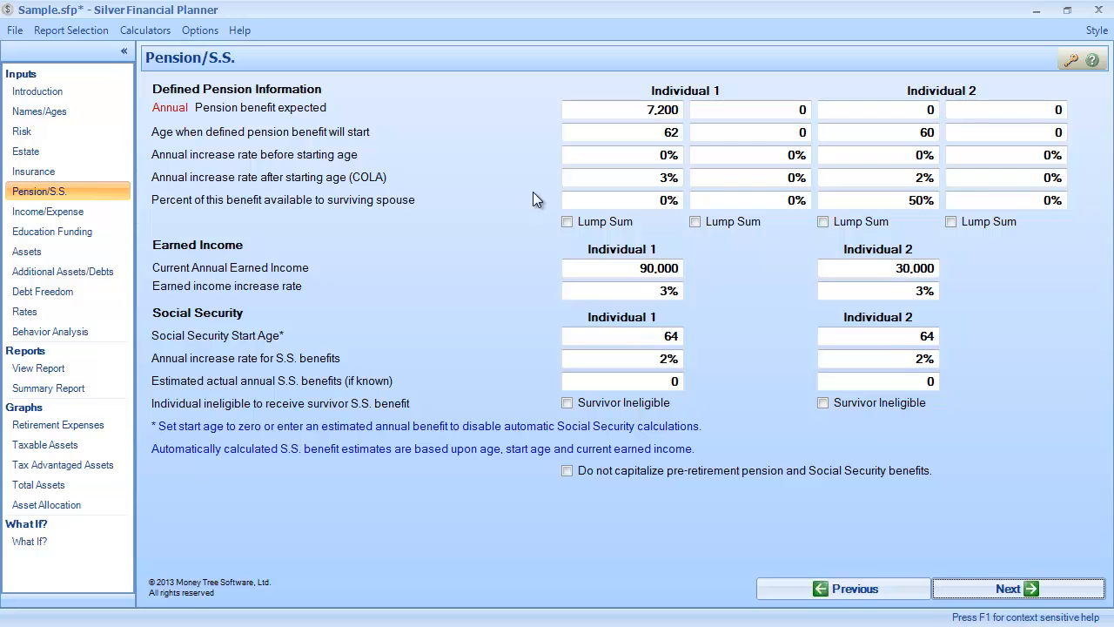
pyautogui.click(694, 222)
pyautogui.click(780, 111)
pyautogui.write('65')
pyautogui.click(787, 132)
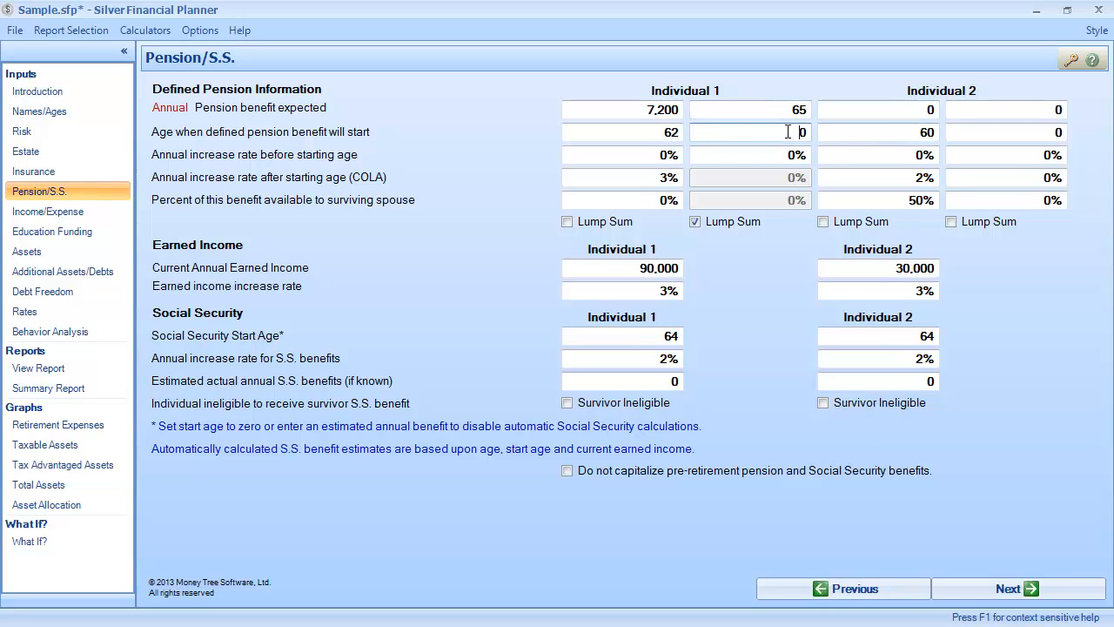
pyautogui.click(799, 109)
pyautogui.write('50,000')
pyautogui.click(760, 133)
pyautogui.write('65')
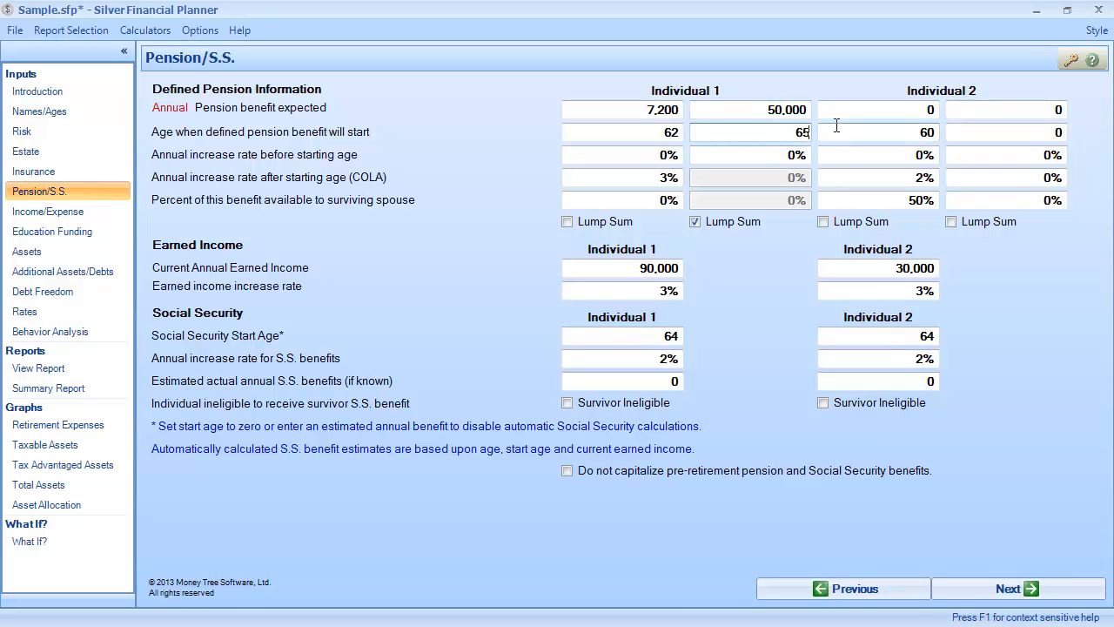
pyautogui.press('Tab')
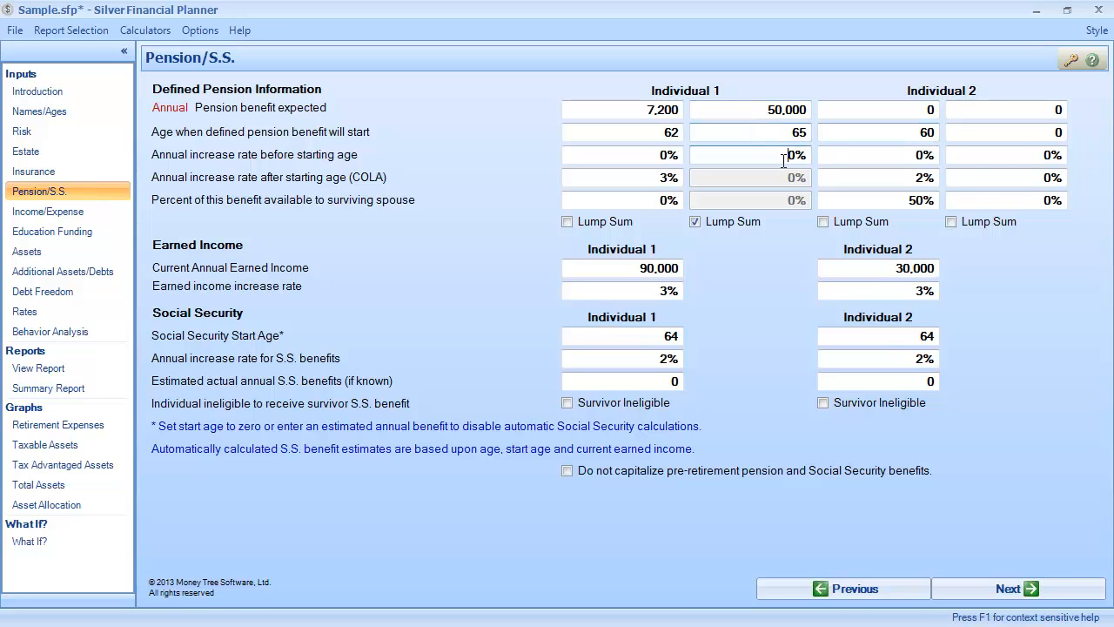
pyautogui.write('2')
pyautogui.click(869, 154)
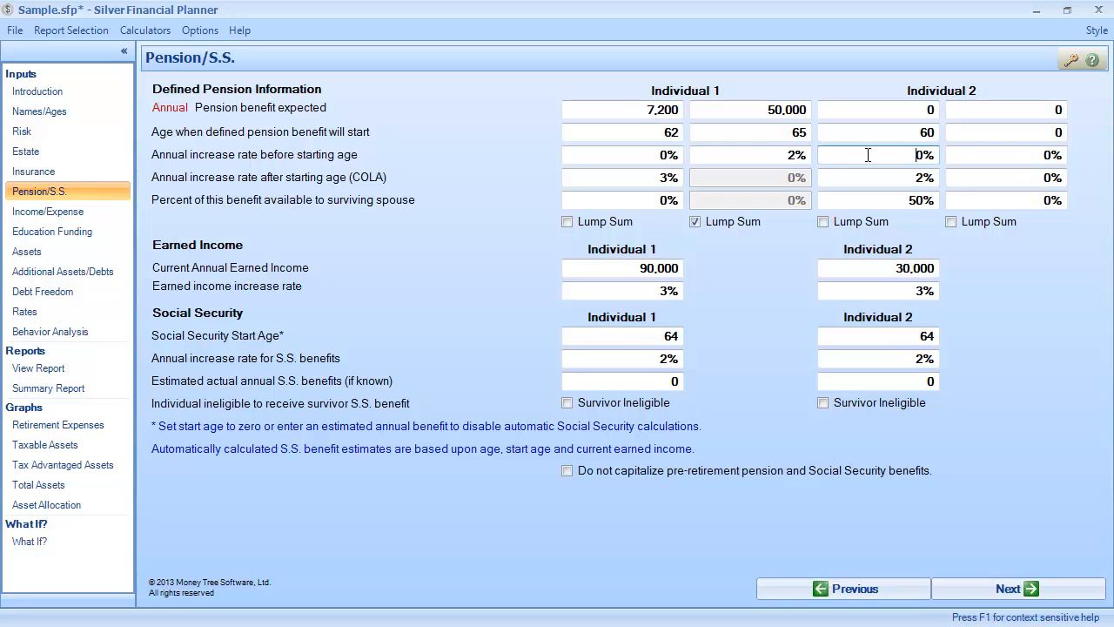
# Step: Remove the lump-sum setting from Individual 1's second pension and clear its benefit, starting age and pre-start increase rate
pyautogui.click(695, 221)
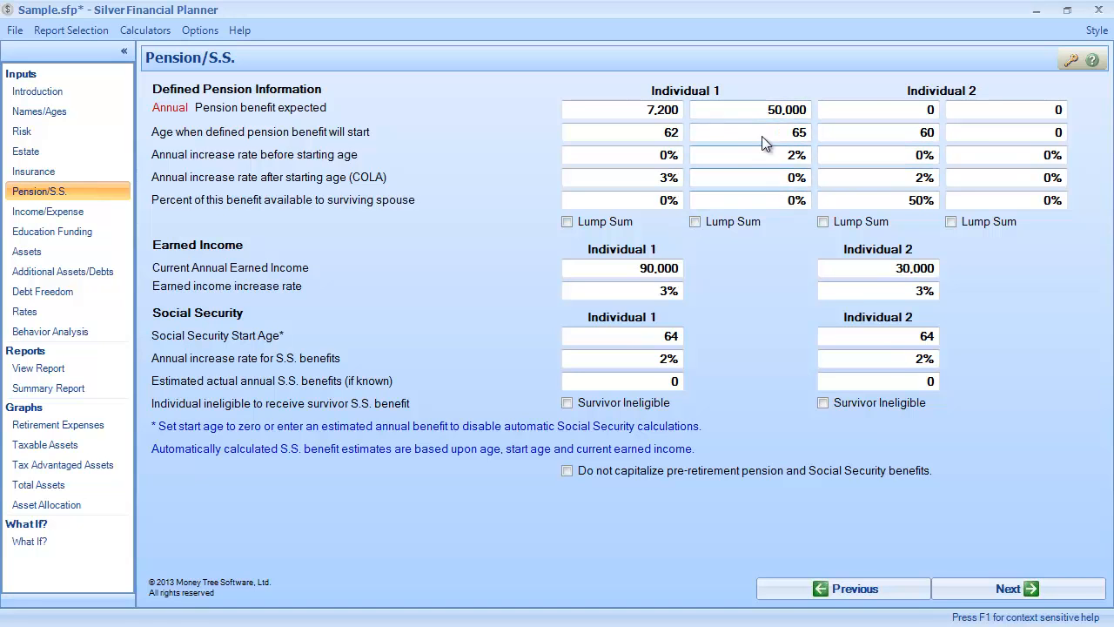
pyautogui.click(775, 111)
pyautogui.press('Delete')
pyautogui.click(775, 134)
pyautogui.press('Delete')
pyautogui.click(774, 157)
pyautogui.press('Delete')
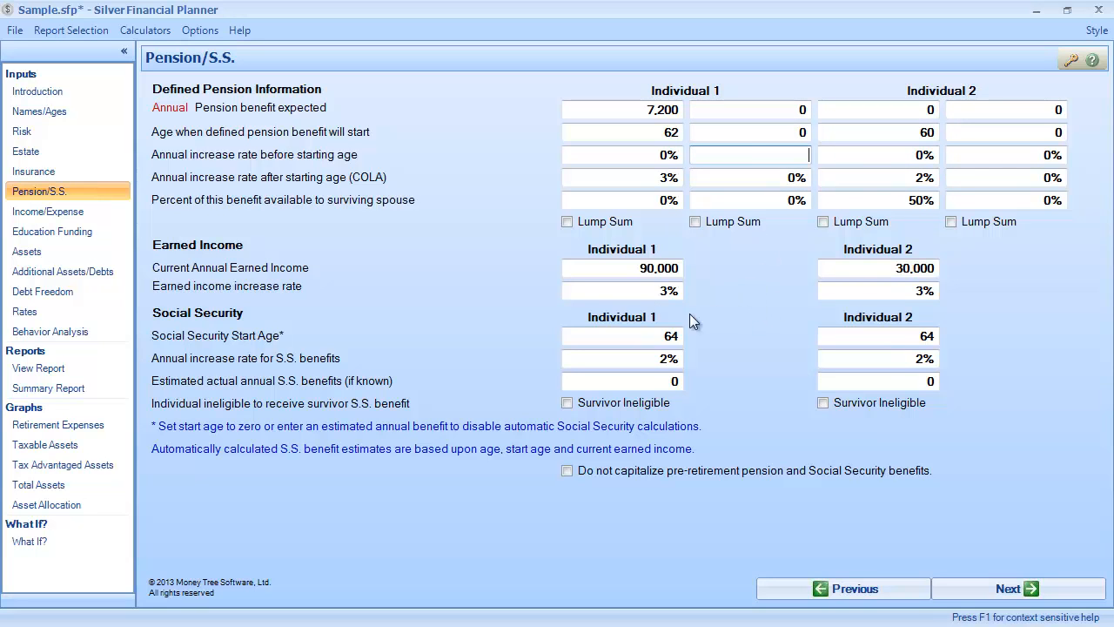
# Step: Set Individual 1's Social Security start age to 0 and mark Individual 1 as survivor ineligible
pyautogui.click(629, 289)
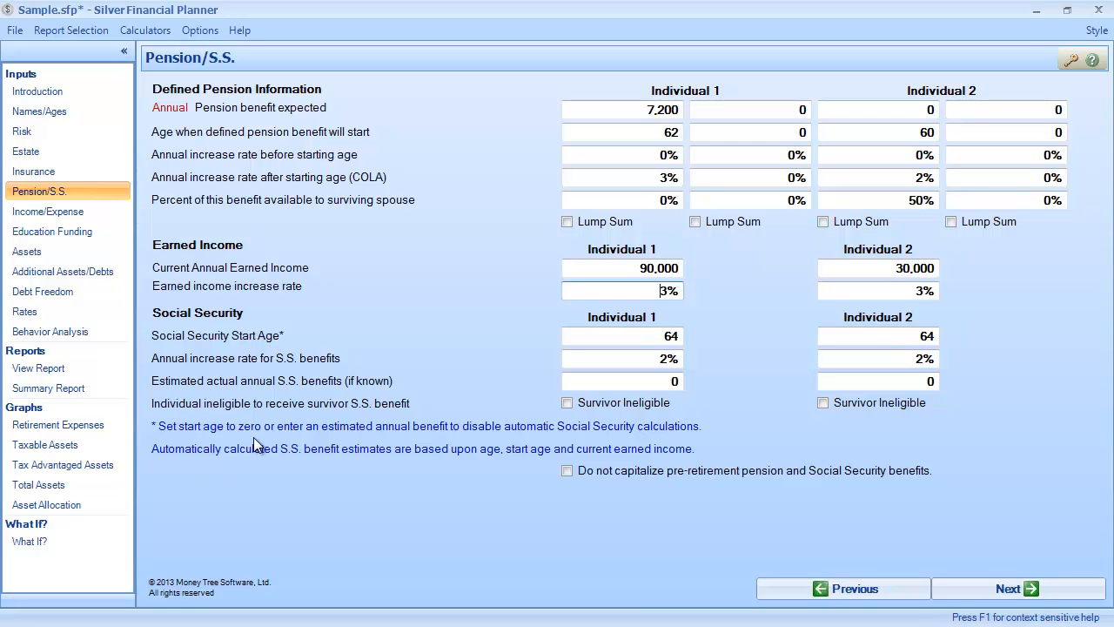
pyautogui.click(663, 339)
pyautogui.write('0')
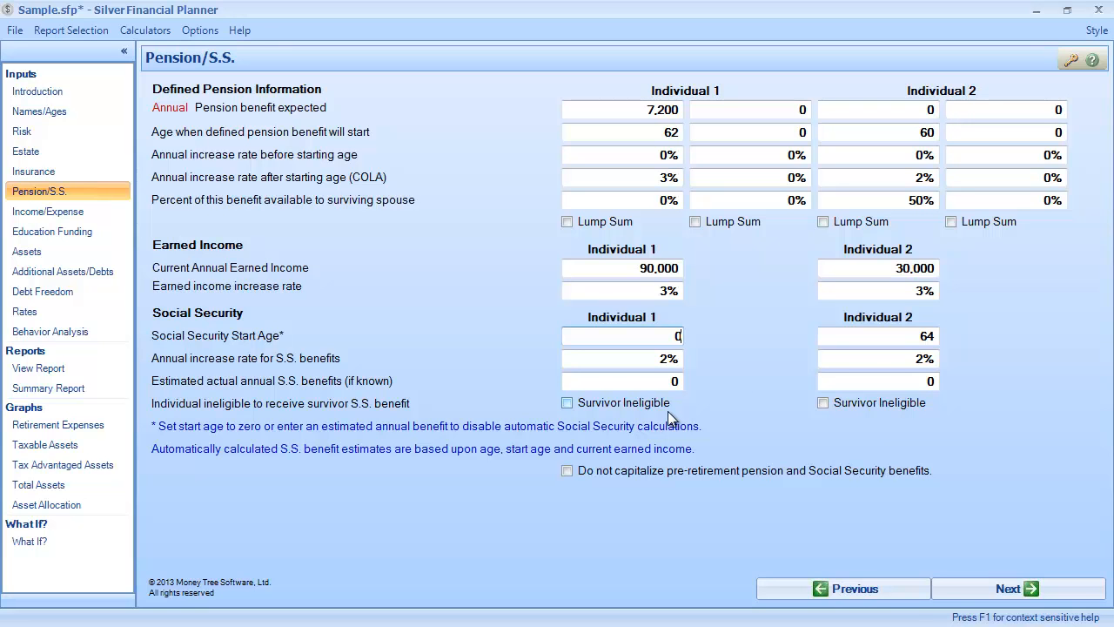
pyautogui.click(567, 403)
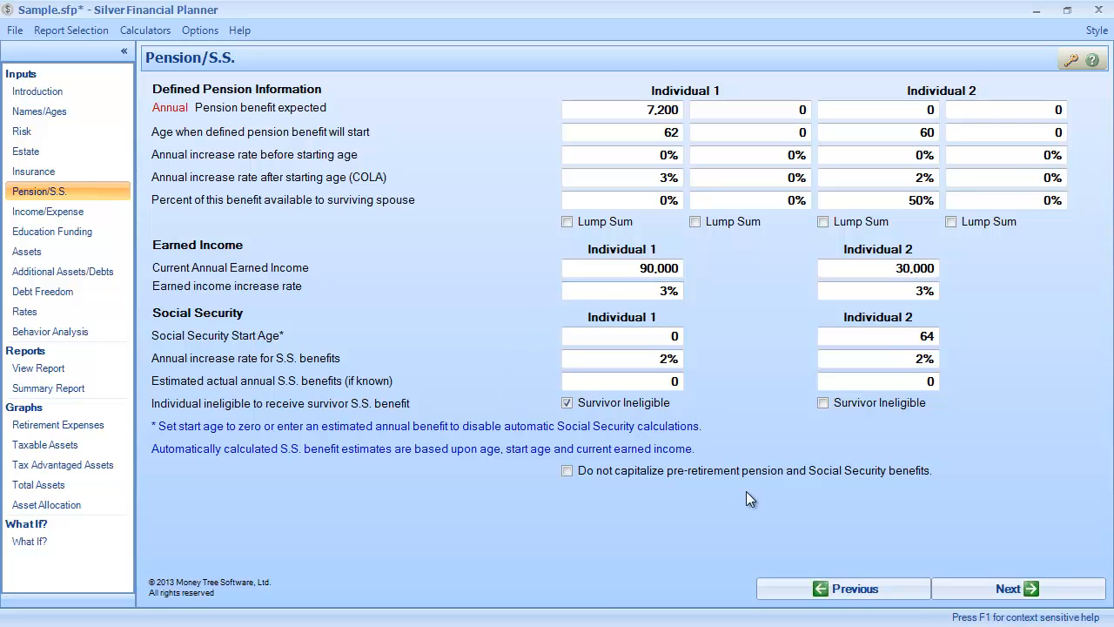
# Step: Remove Individual 1's survivor-ineligible setting and set the Social Security start age to 64
pyautogui.click(621, 405)
pyautogui.click(673, 337)
pyautogui.write('64')
pyautogui.click(674, 383)
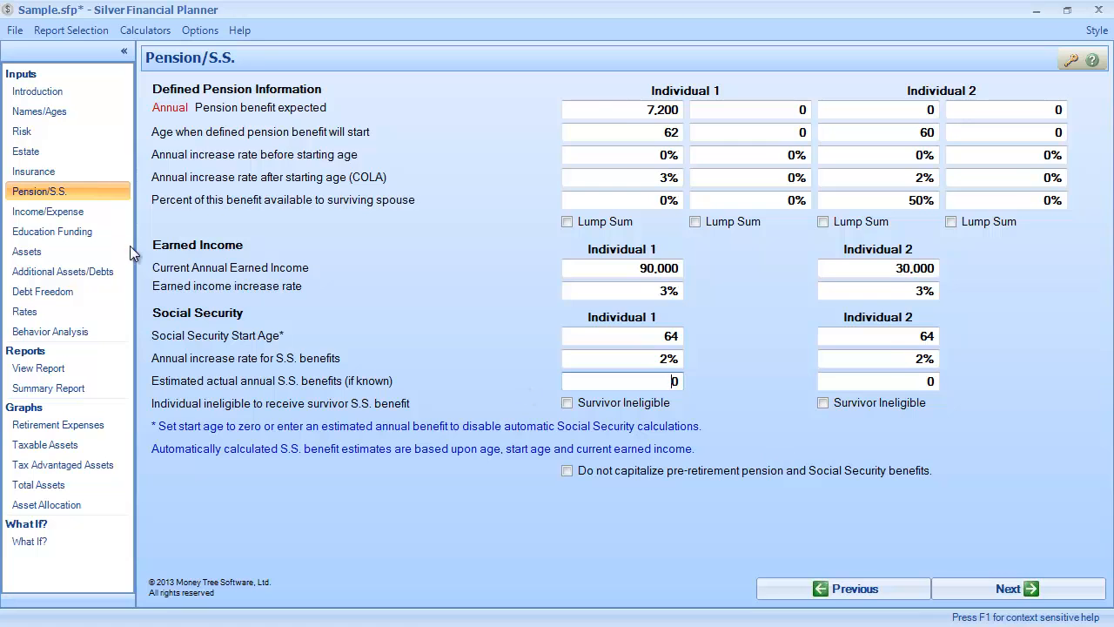
# Step: Review the monthly budget worksheet for the Income/Expense inputs and close it without using the worksheet totals
pyautogui.click(68, 216)
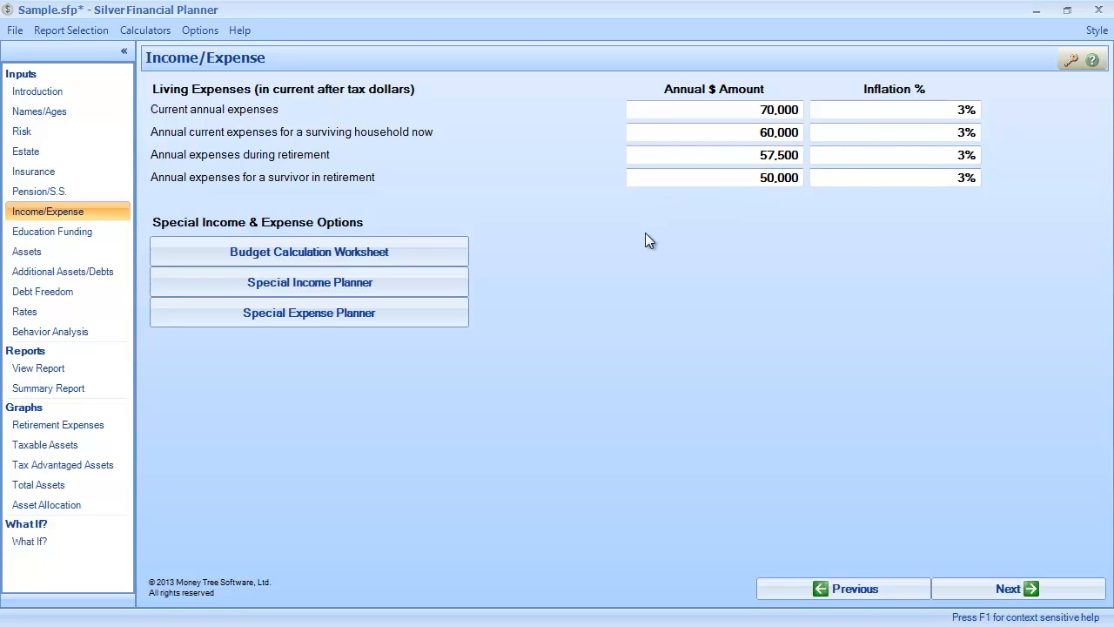
pyautogui.click(268, 255)
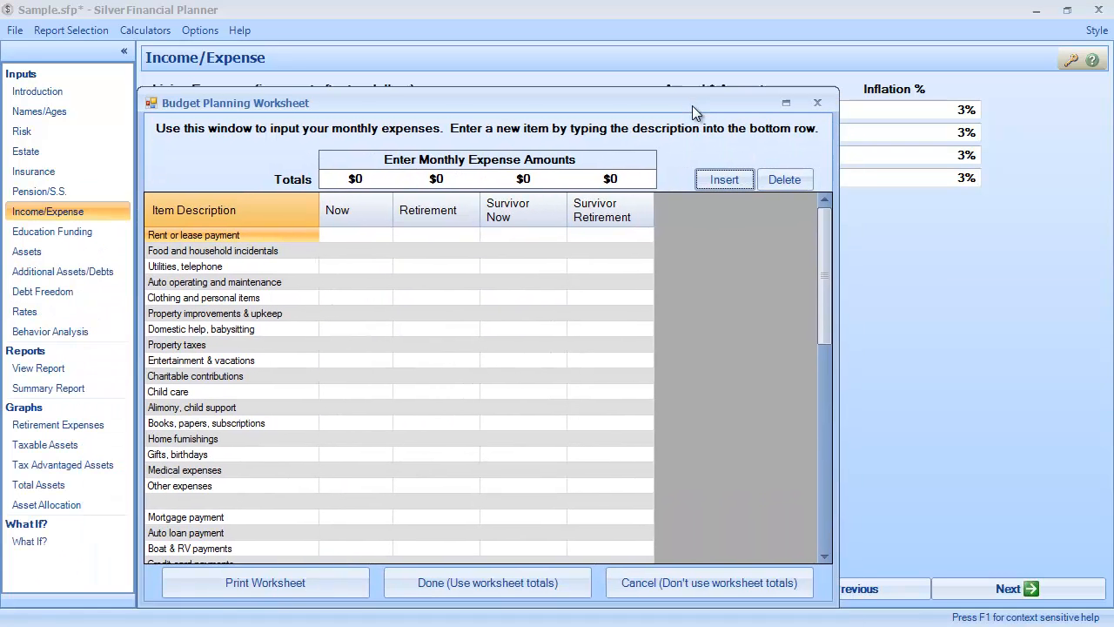
pyautogui.moveTo(692, 105); pyautogui.dragTo(689, 93)
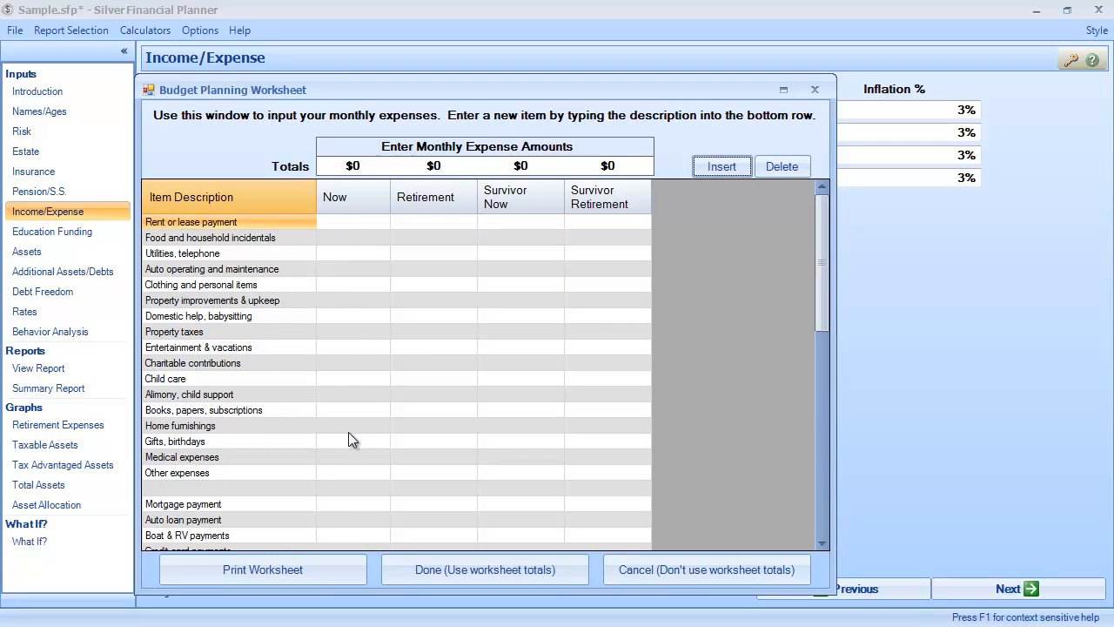
pyautogui.click(725, 567)
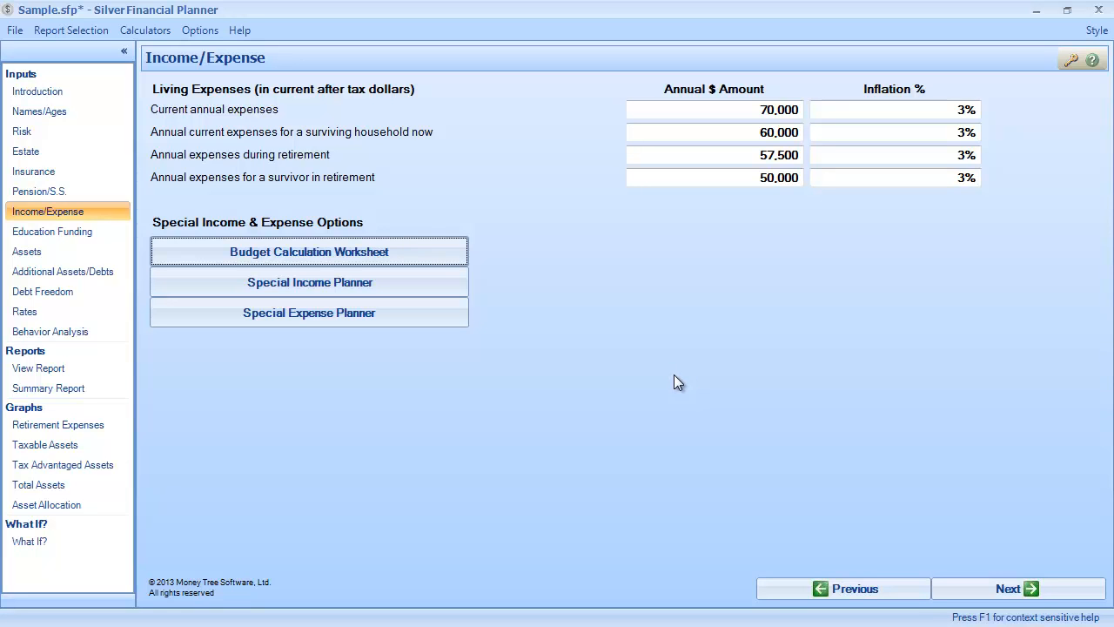
# Step: Enter a special income described as "Sale of land" with an annual after-tax amount of 35,000
pyautogui.click(448, 287)
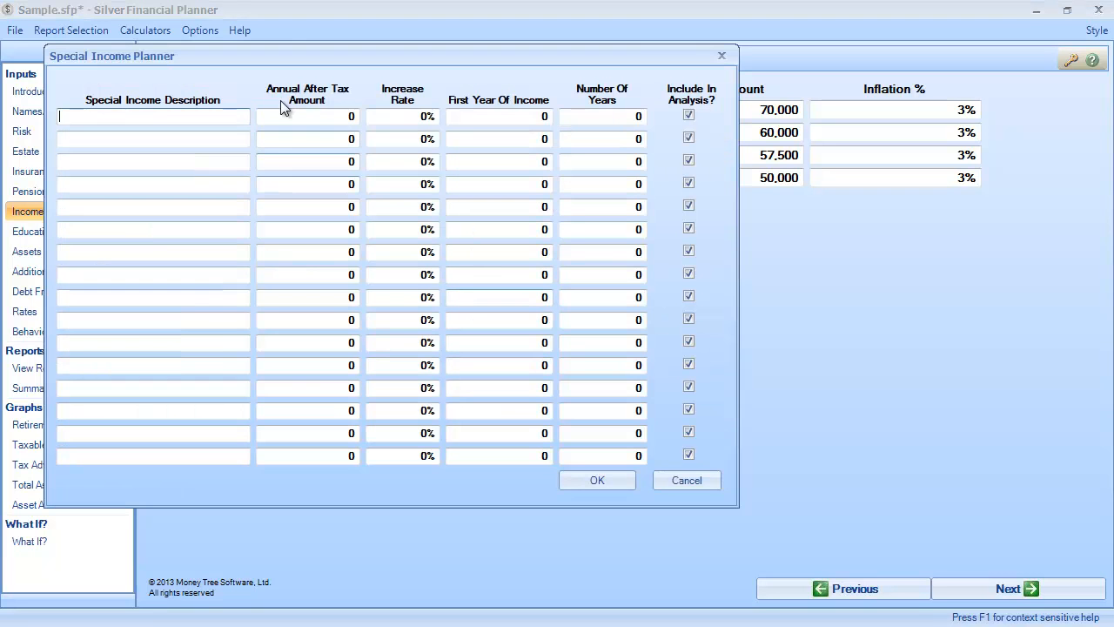
pyautogui.write('Sal')
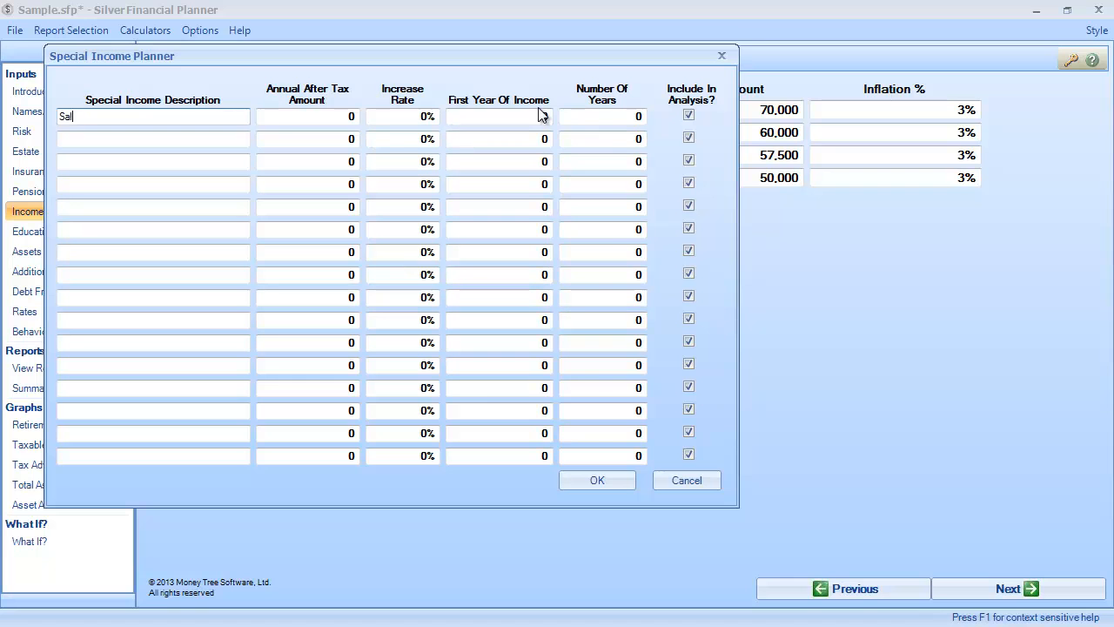
pyautogui.write('e of land')
pyautogui.press('Tab')
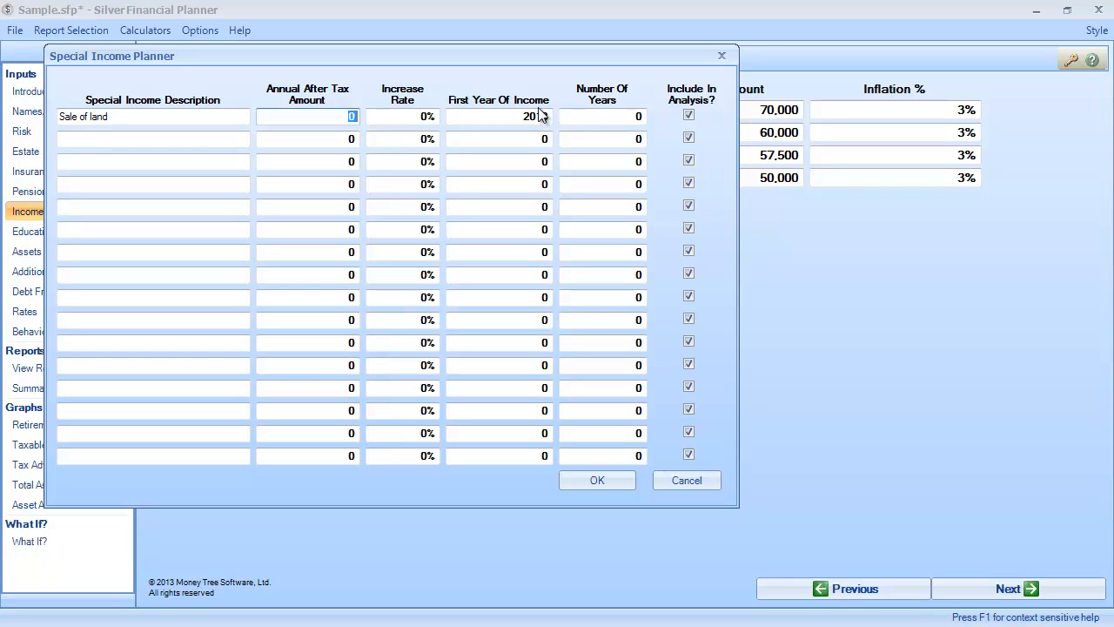
pyautogui.write('35000')
pyautogui.press('Tab')
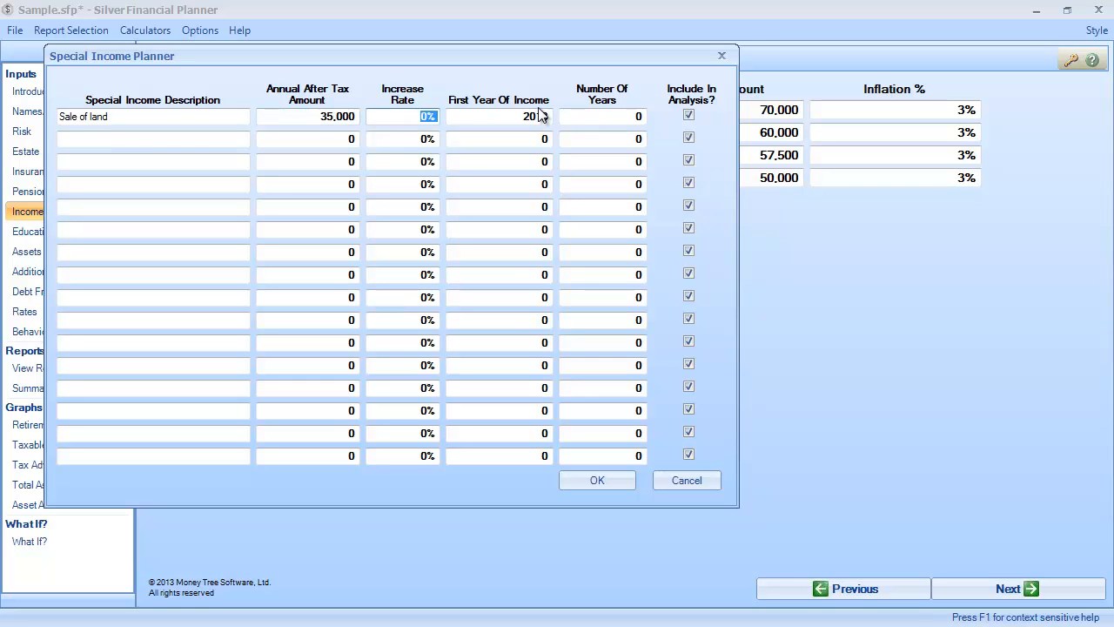
# Step: Give the land sale income a 1% increase rate, first year 2020 and 10 years, and discard the special income entries
pyautogui.write('1')
pyautogui.press('Tab')
pyautogui.write('20')
pyautogui.write('20')
pyautogui.press('Tab')
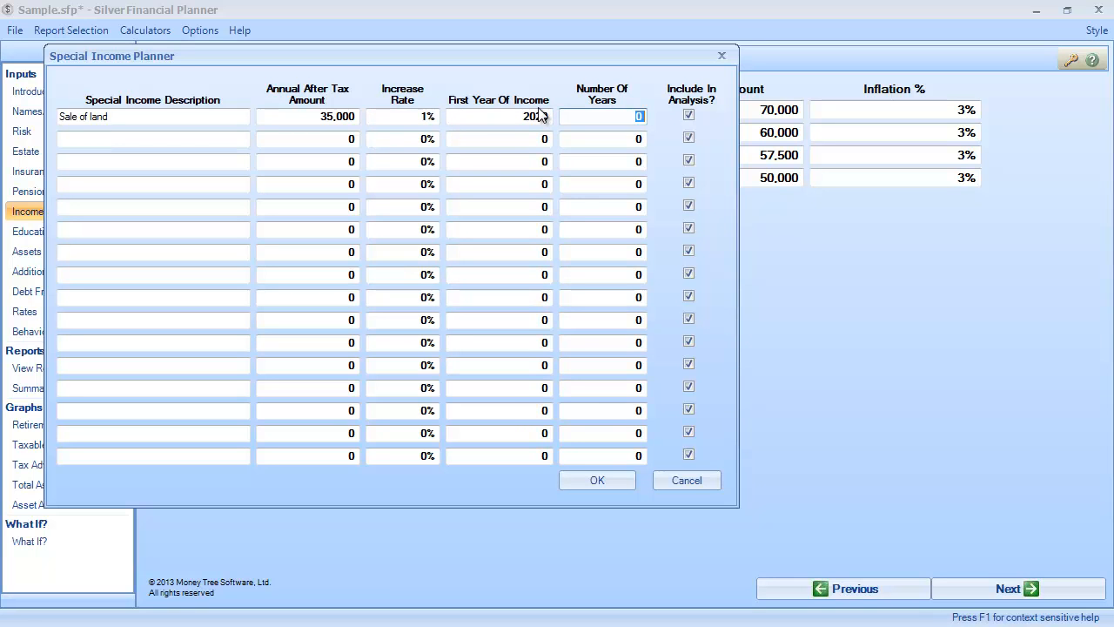
pyautogui.write('1')
pyautogui.write('0')
pyautogui.click(690, 479)
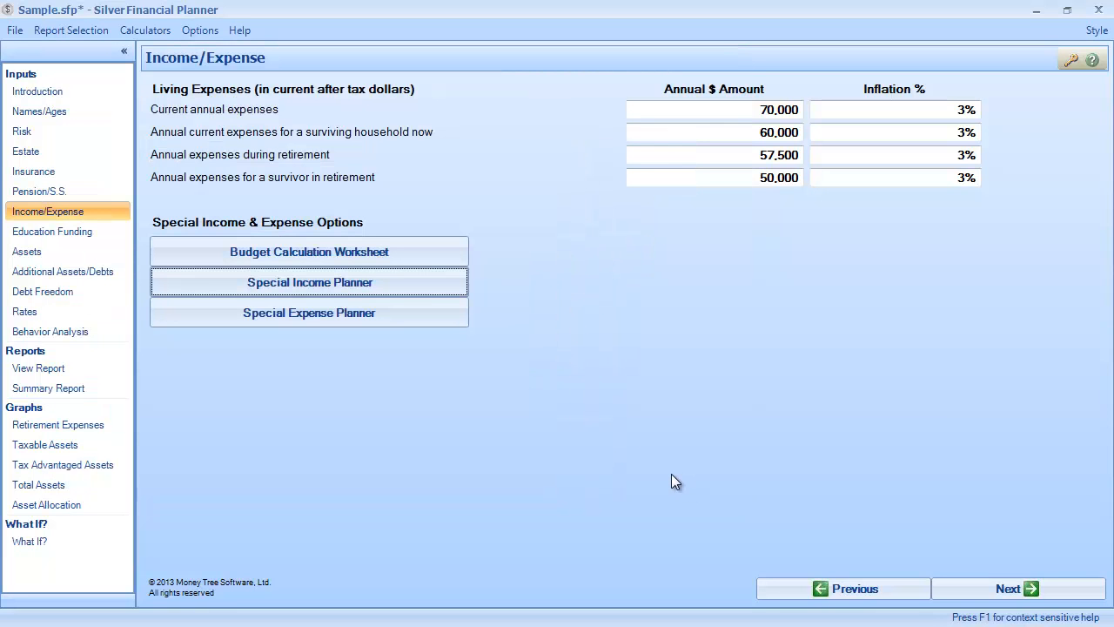
# Step: Review the planned special expenses for the Income/Expense inputs and close them without changes
pyautogui.click(440, 316)
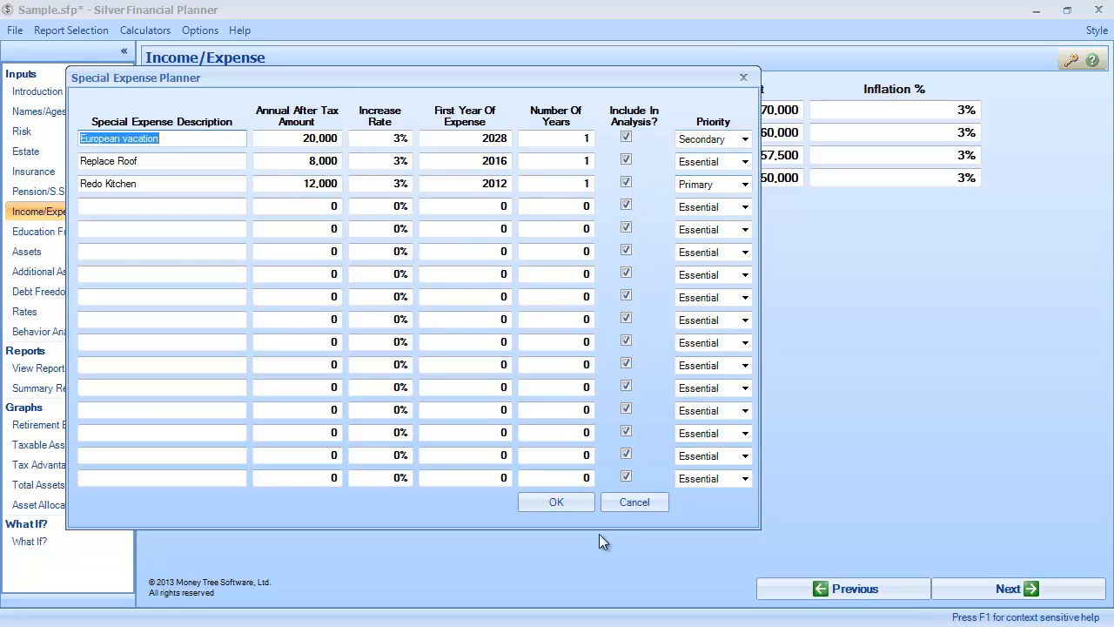
pyautogui.click(633, 504)
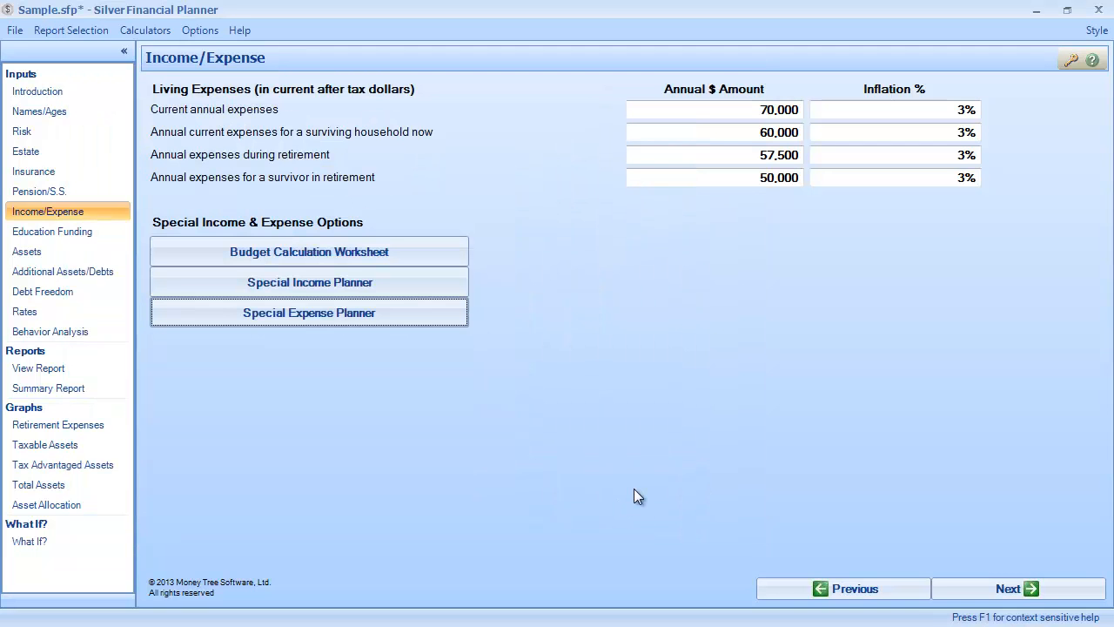
# Step: Bring up the college cost estimator for the first child in Education Funding and limit the school list to Oregon
pyautogui.click(47, 233)
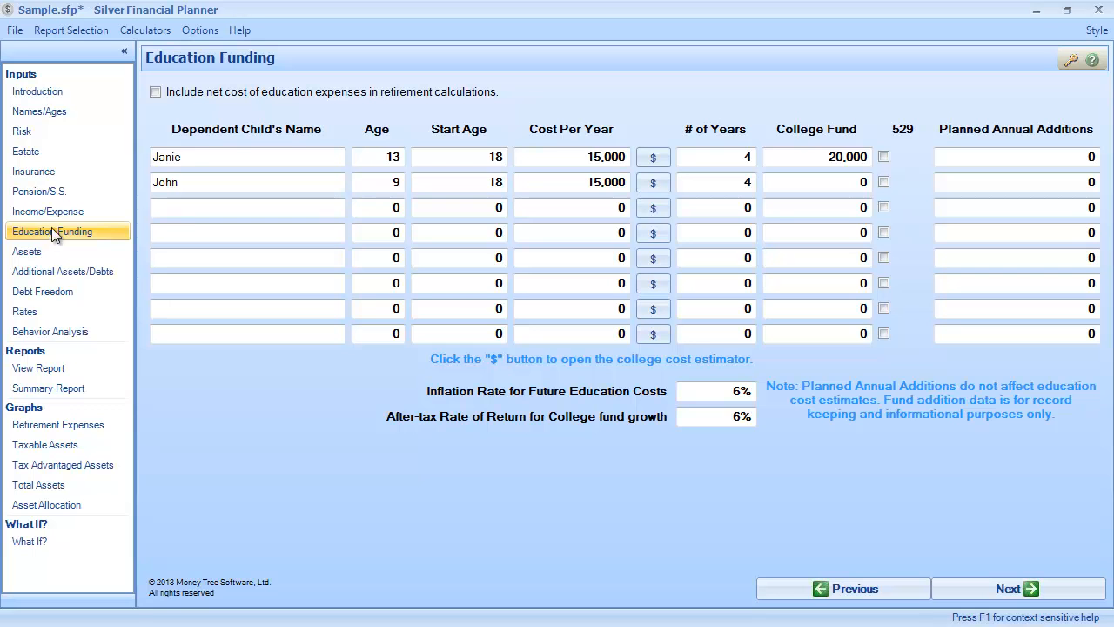
pyautogui.click(653, 161)
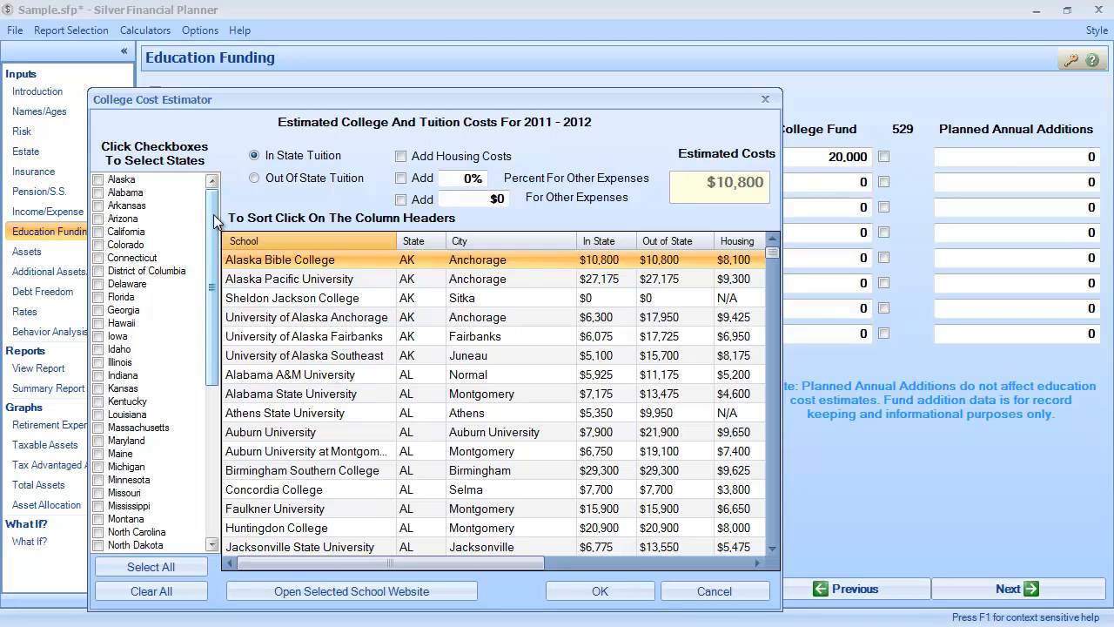
pyautogui.scroll(-2, 212, 219)
pyautogui.scroll(2, 210, 216)
pyautogui.moveTo(211, 215); pyautogui.dragTo(188, 345)
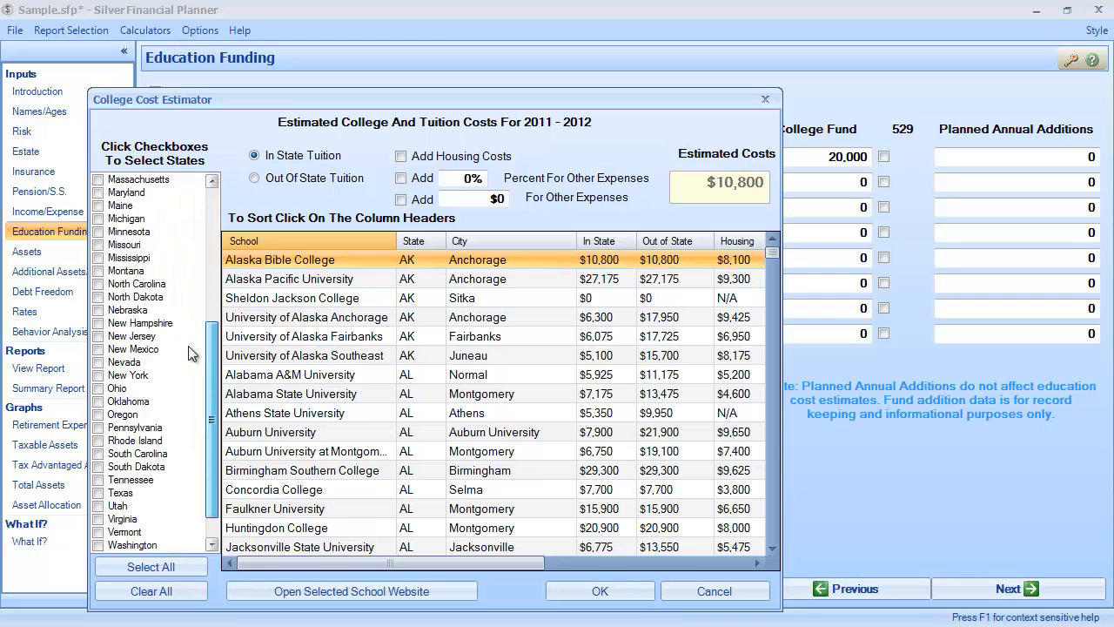
pyautogui.click(98, 415)
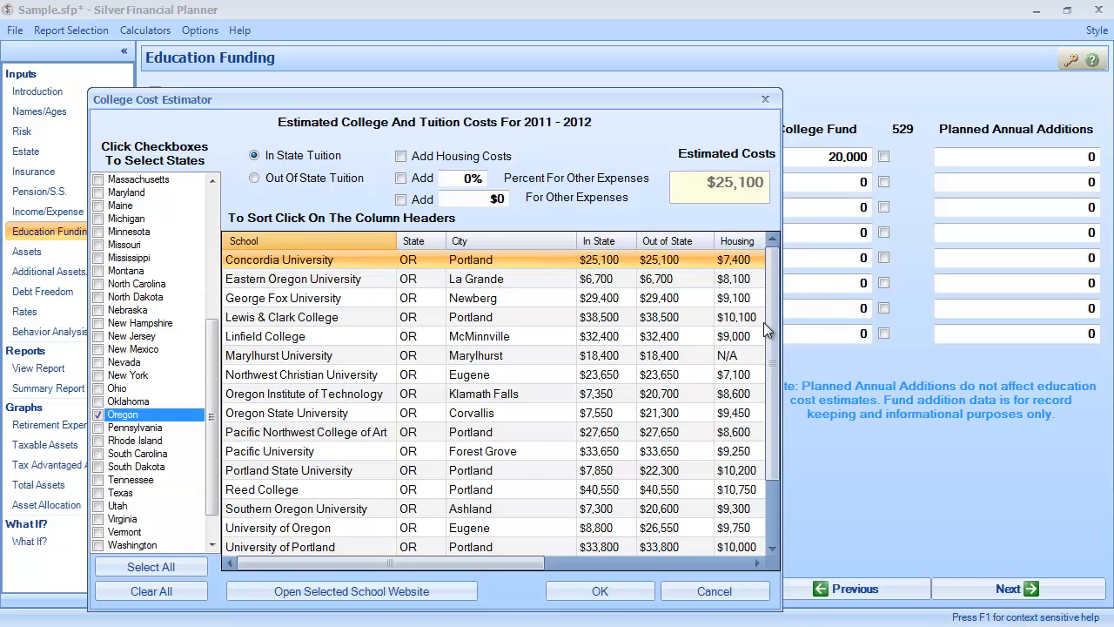
# Step: Apply Oregon State University's in-state tuition with housing costs as the first child's yearly education cost
pyautogui.click(349, 412)
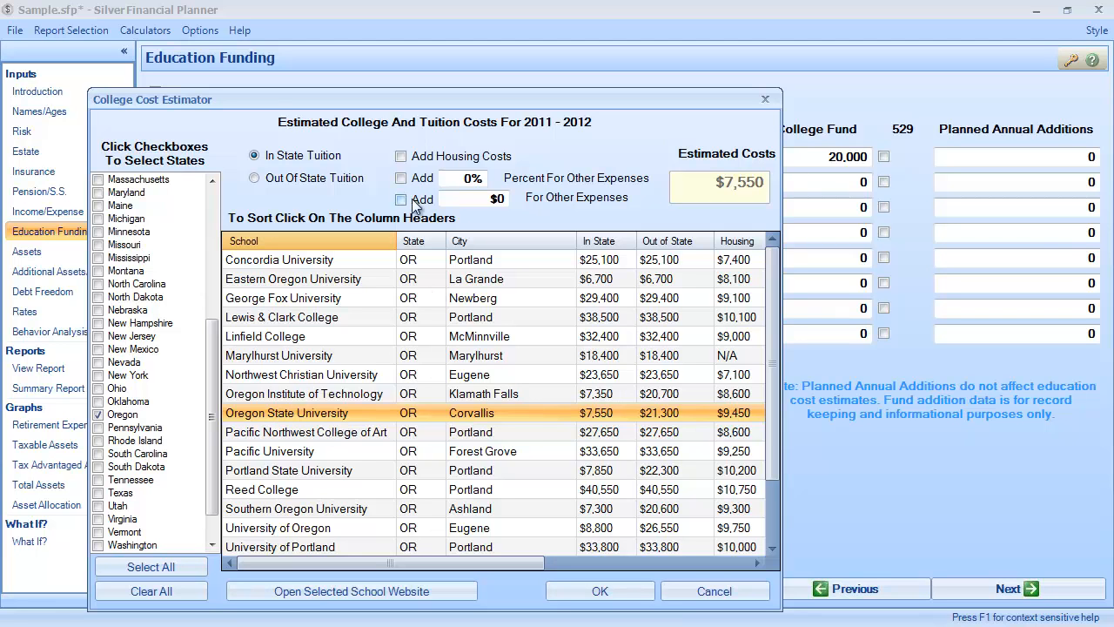
pyautogui.click(401, 157)
pyautogui.click(600, 590)
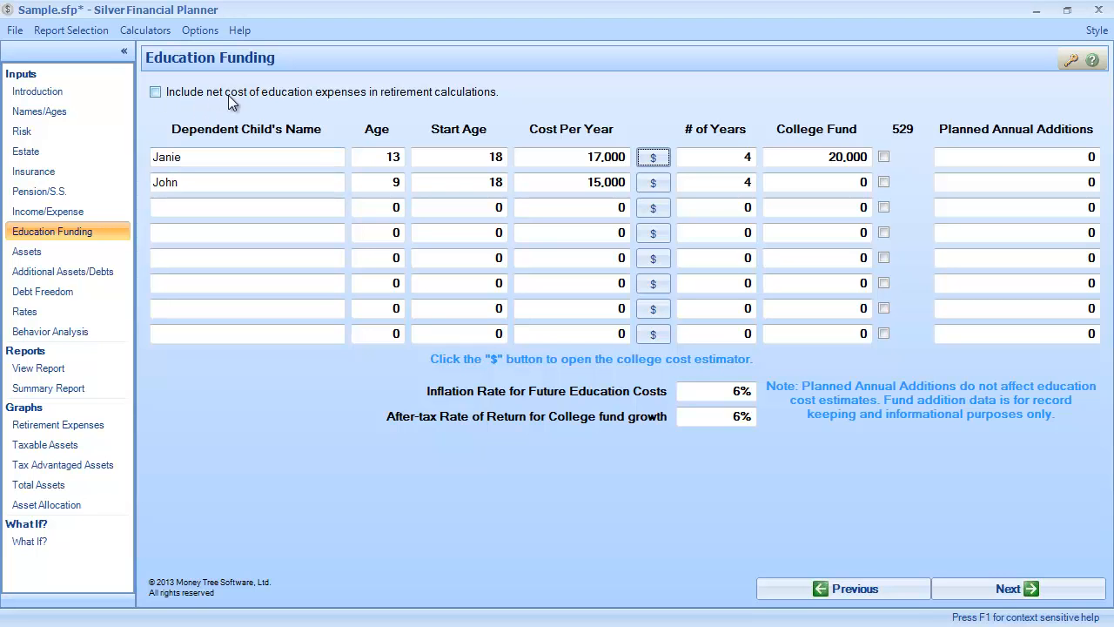
# Step: Try including the net cost of education expenses in the retirement calculations, and switch it off again
pyautogui.click(386, 97)
pyautogui.click(318, 96)
# Step: Examine the existing asset records, from the annuity back to the IRA, for their value, taxation, type, class and ownership
pyautogui.click(34, 252)
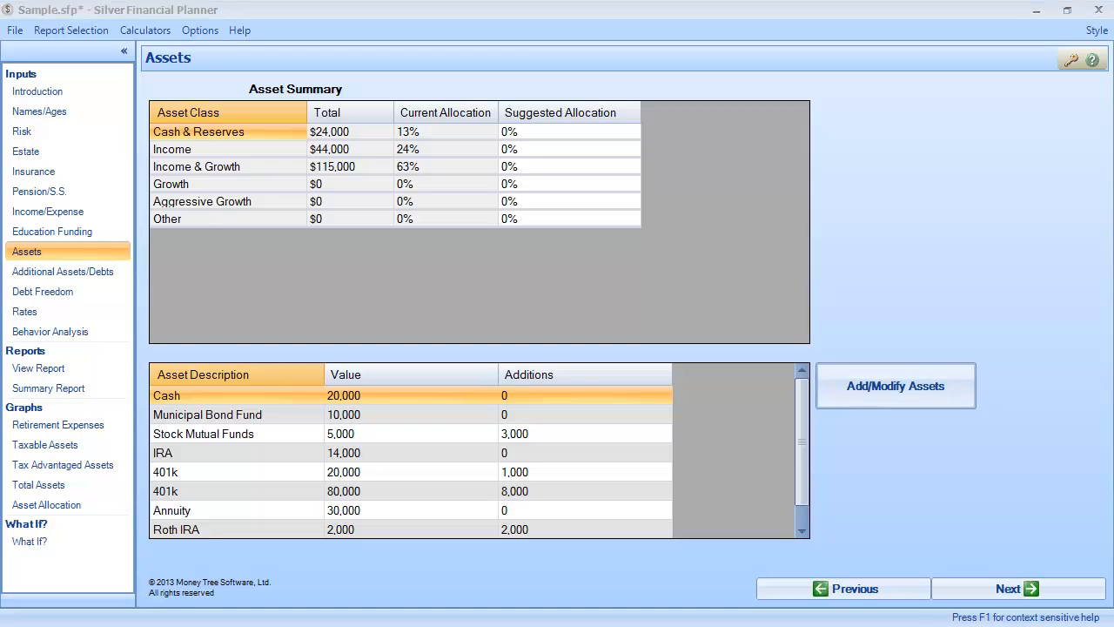
pyautogui.click(896, 386)
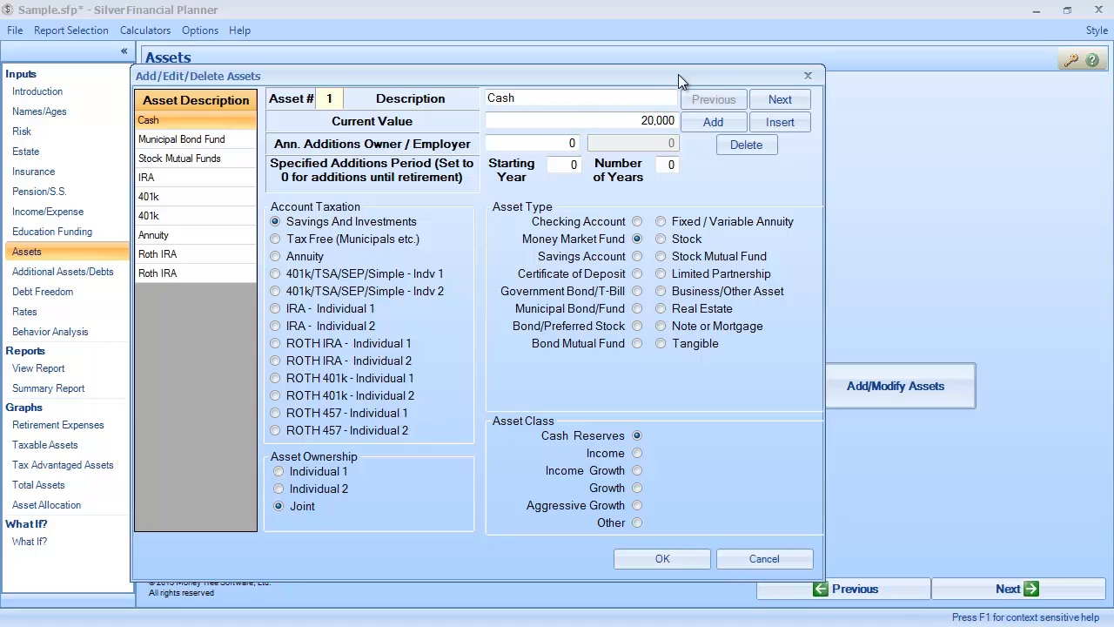
pyautogui.click(189, 156)
pyautogui.click(179, 238)
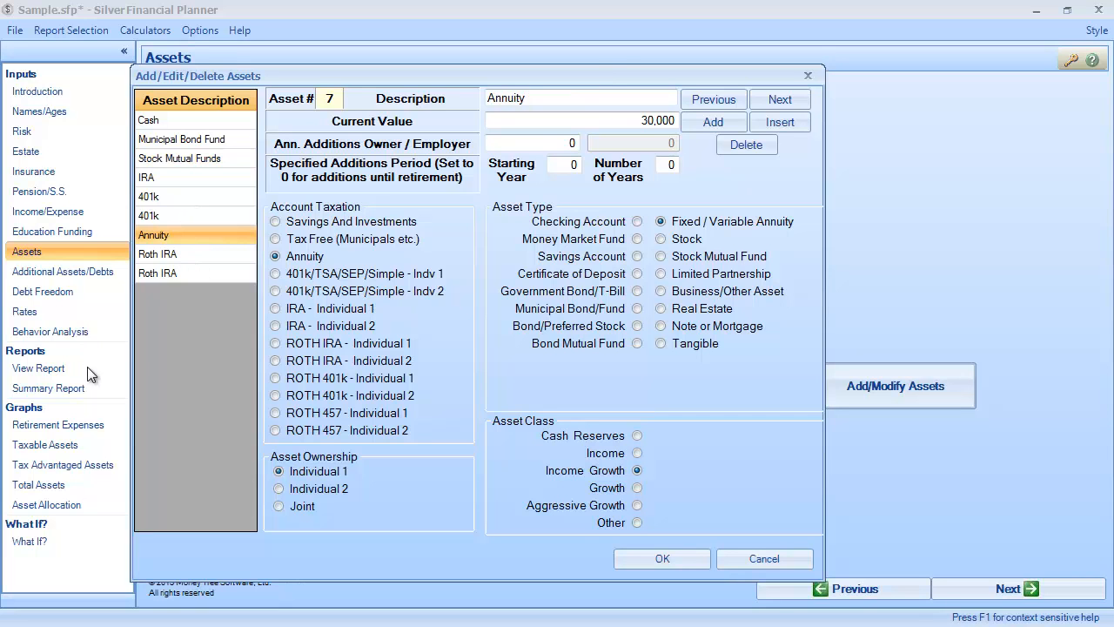
pyautogui.click(736, 101)
pyautogui.click(754, 105)
pyautogui.click(729, 101)
pyautogui.click(729, 101)
pyautogui.click(729, 101)
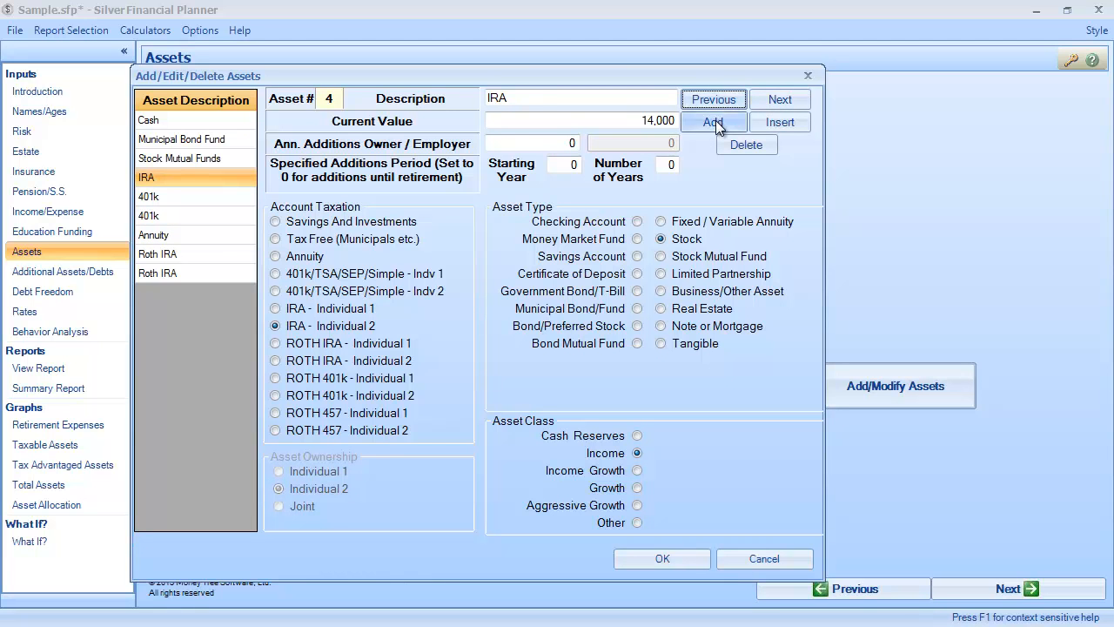
# Step: Add a new blank asset to the asset list and delete it again
pyautogui.click(714, 123)
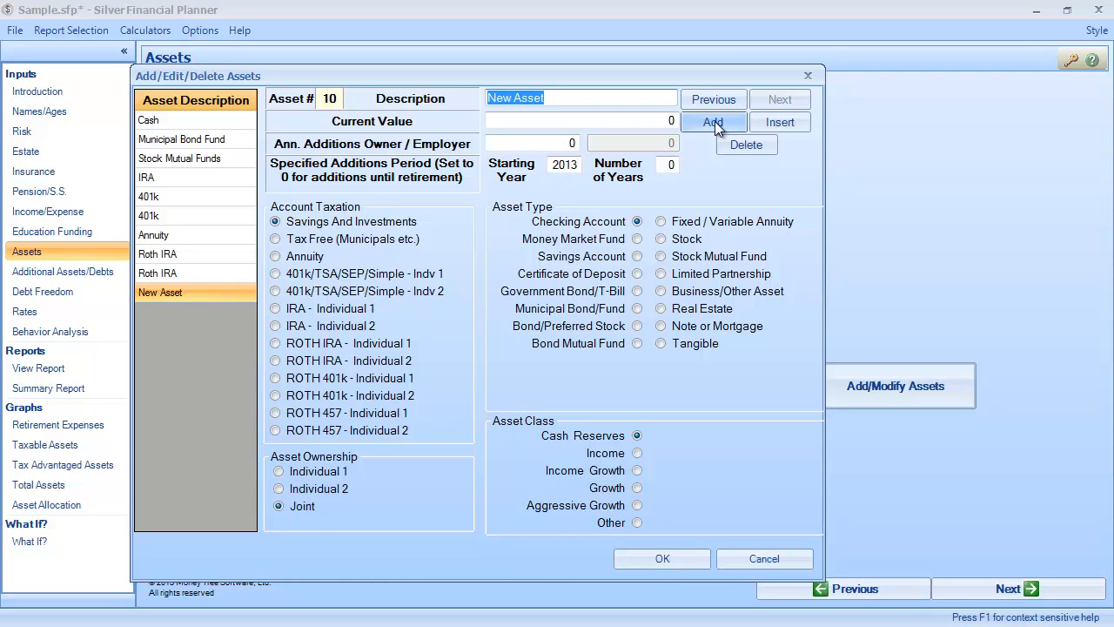
pyautogui.click(745, 145)
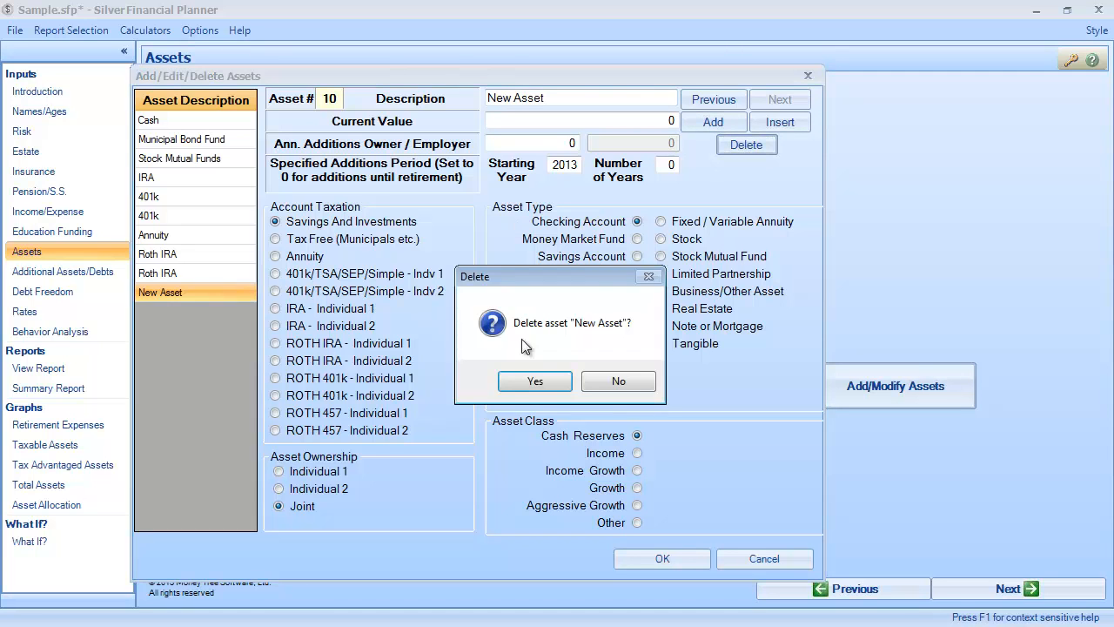
pyautogui.click(534, 382)
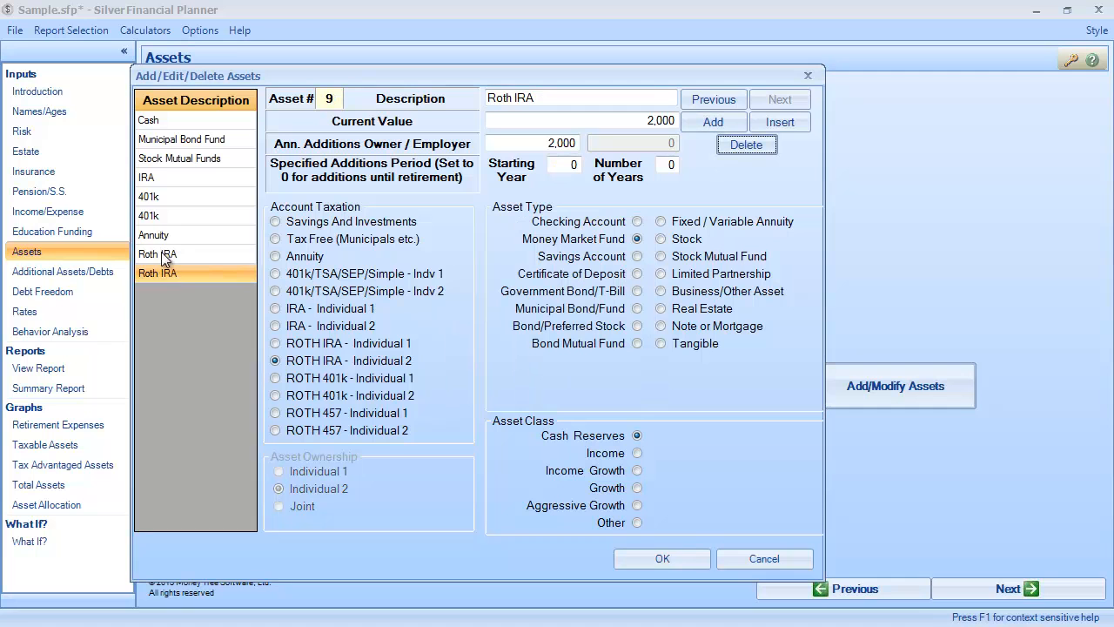
# Step: Enter an annual employer addition of 1000 for Individual 1's 401k and discard the asset edits
pyautogui.click(159, 198)
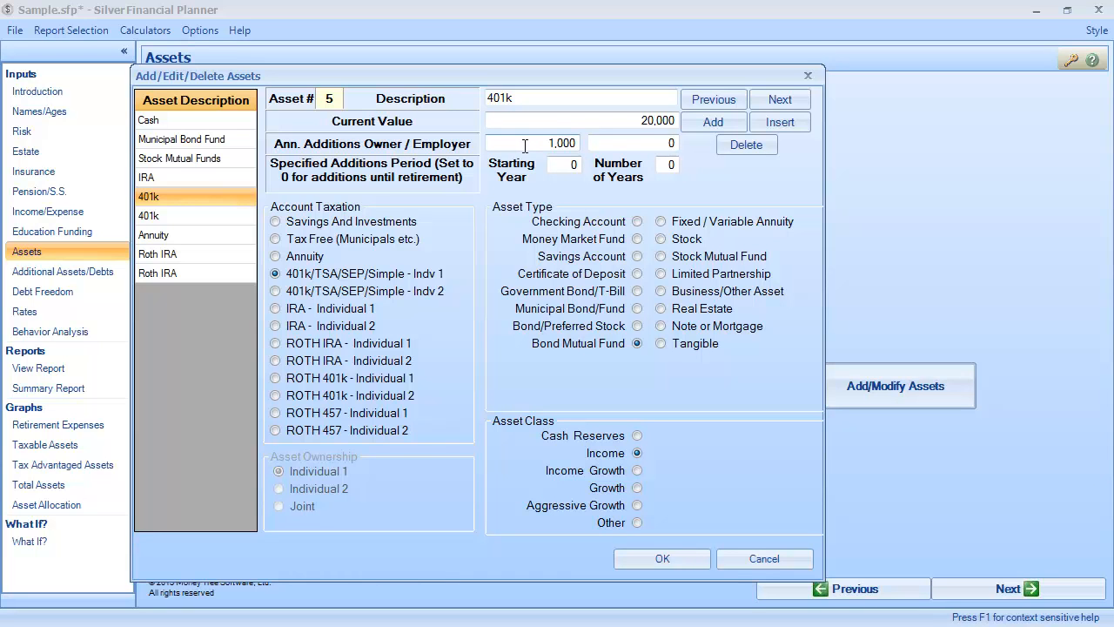
pyautogui.click(638, 142)
pyautogui.moveTo(638, 142); pyautogui.dragTo(686, 148)
pyautogui.write('1000')
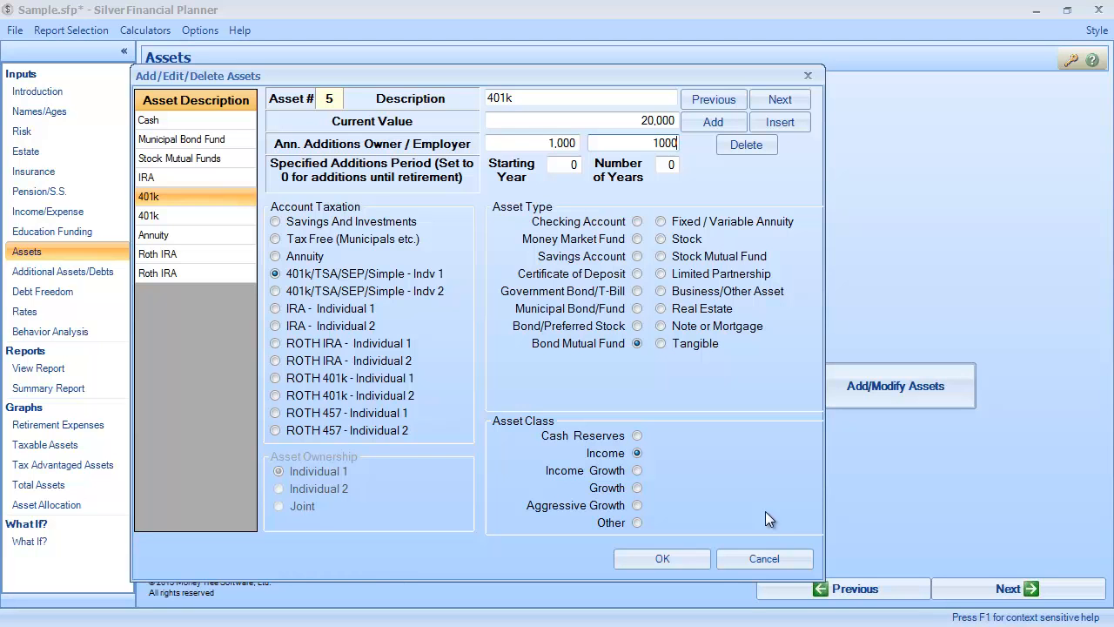
pyautogui.click(764, 560)
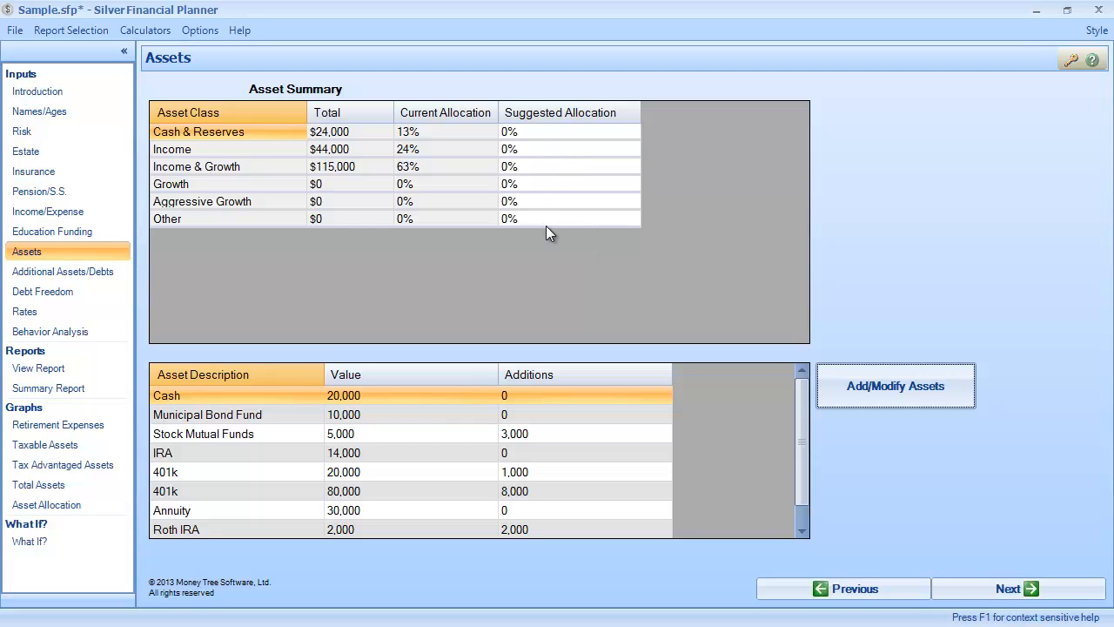
pyautogui.click(201, 30)
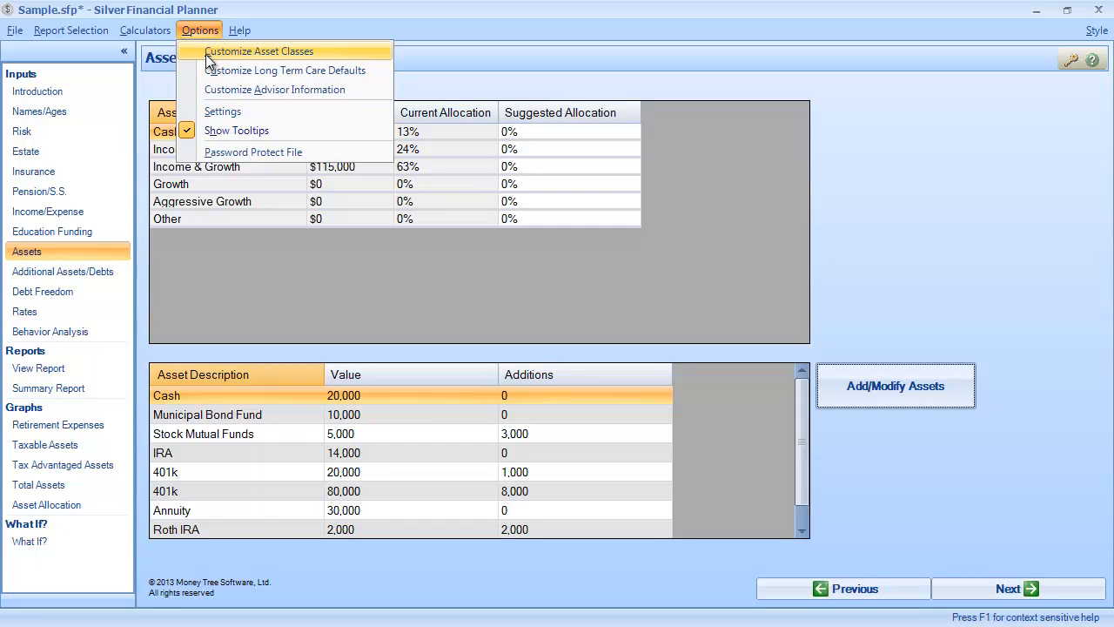
pyautogui.click(936, 213)
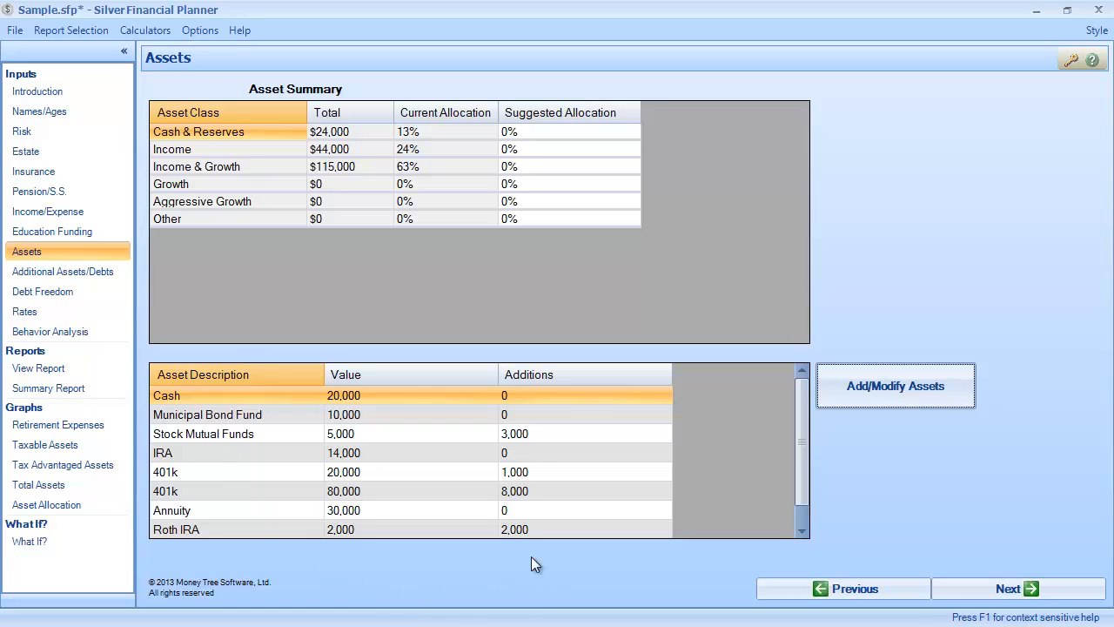
# Step: Review the additional assets and debts, and set the Debt Freedom additional monthly repayment amount to 100
pyautogui.click(946, 590)
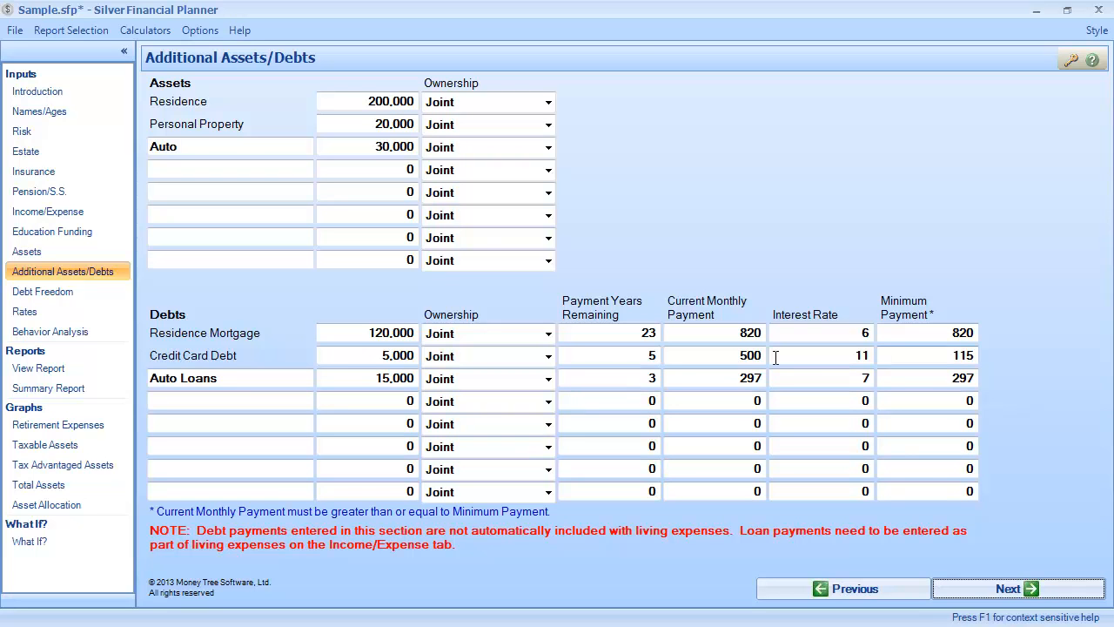
pyautogui.click(45, 298)
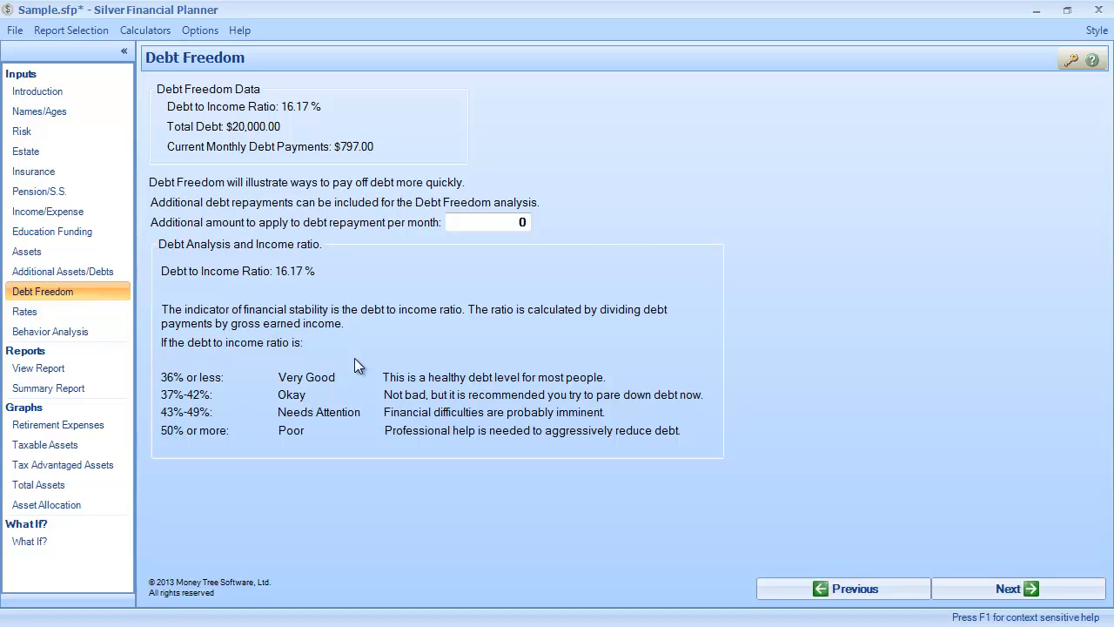
pyautogui.press('Tab')
pyautogui.write('11')
pyautogui.press('BackSpace')
pyautogui.write('00')
# Step: Review the Rates assumptions, including Proportionalize First Year Calculations, and the Behavior Analysis randomization settings
pyautogui.click(52, 315)
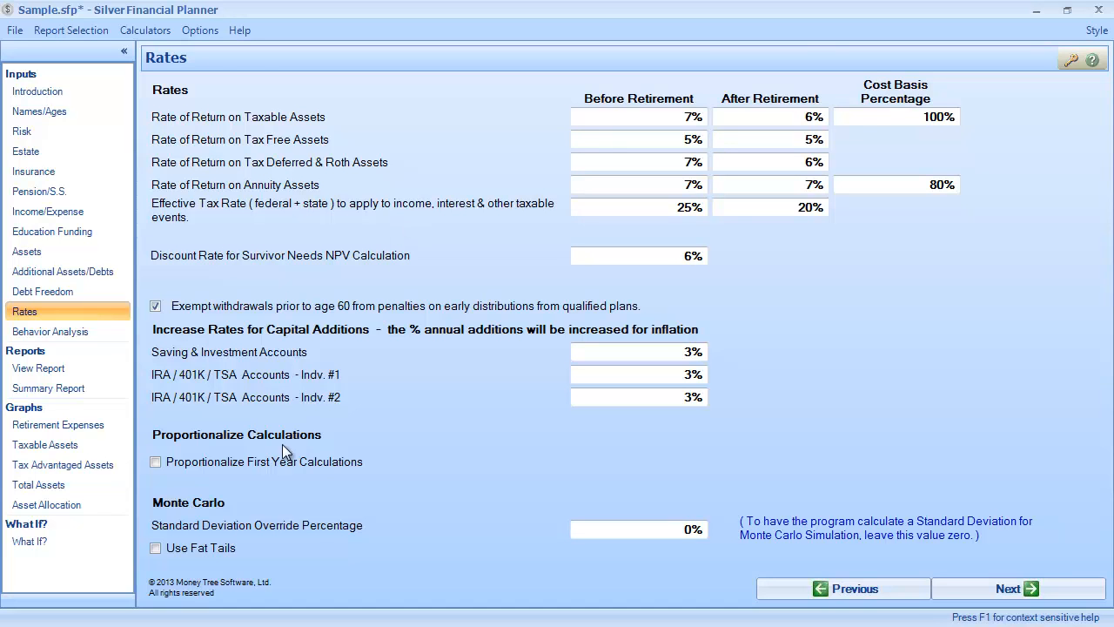
pyautogui.moveTo(238, 470)
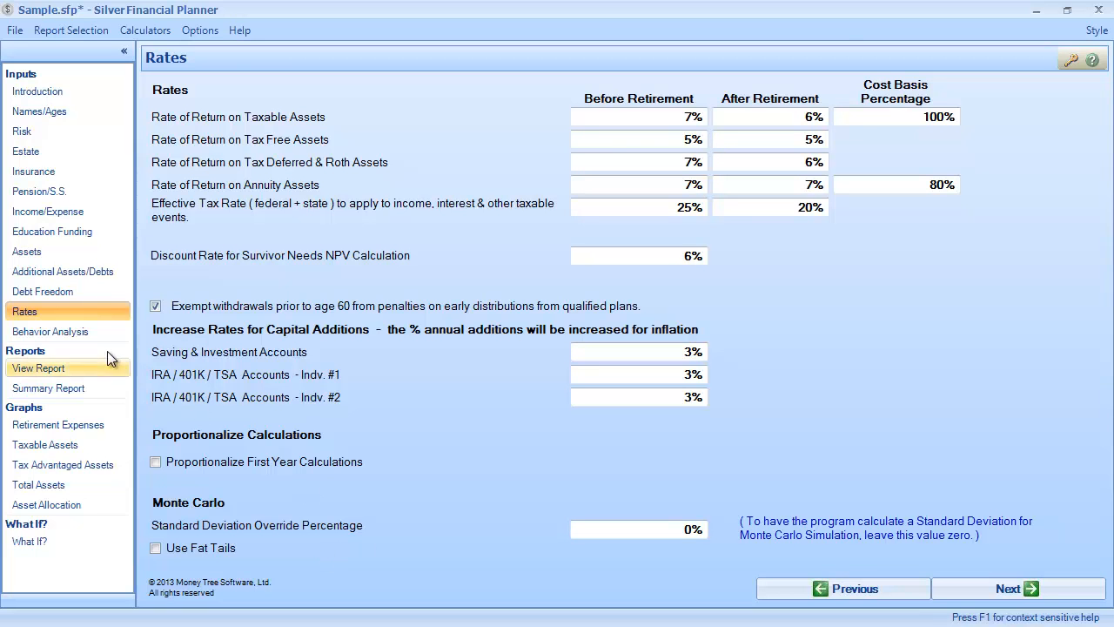
pyautogui.click(100, 331)
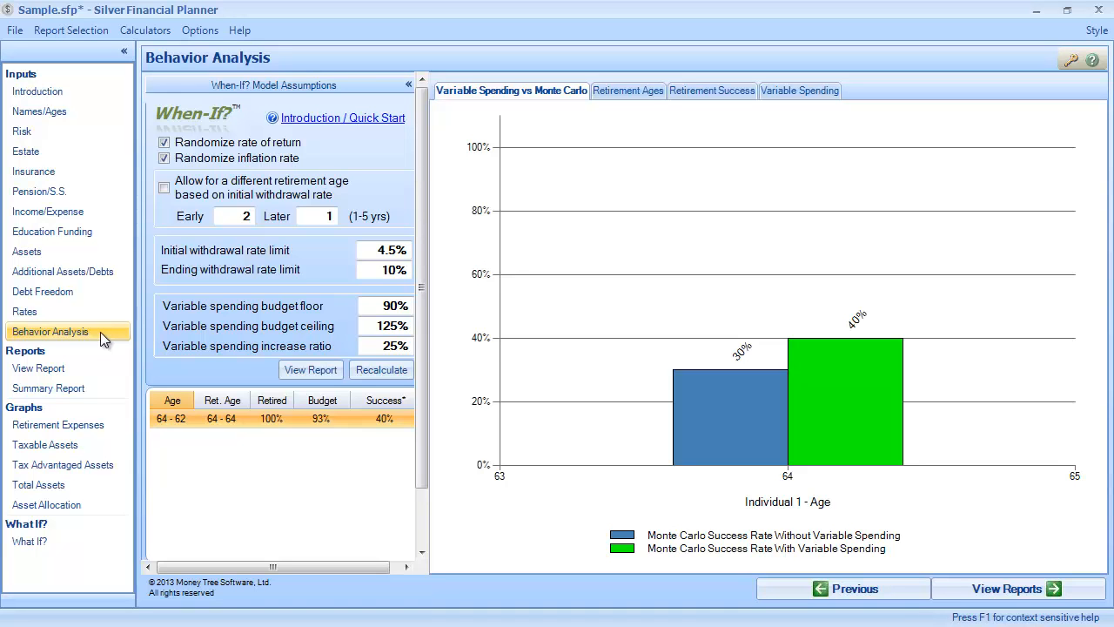
pyautogui.moveTo(297, 168)
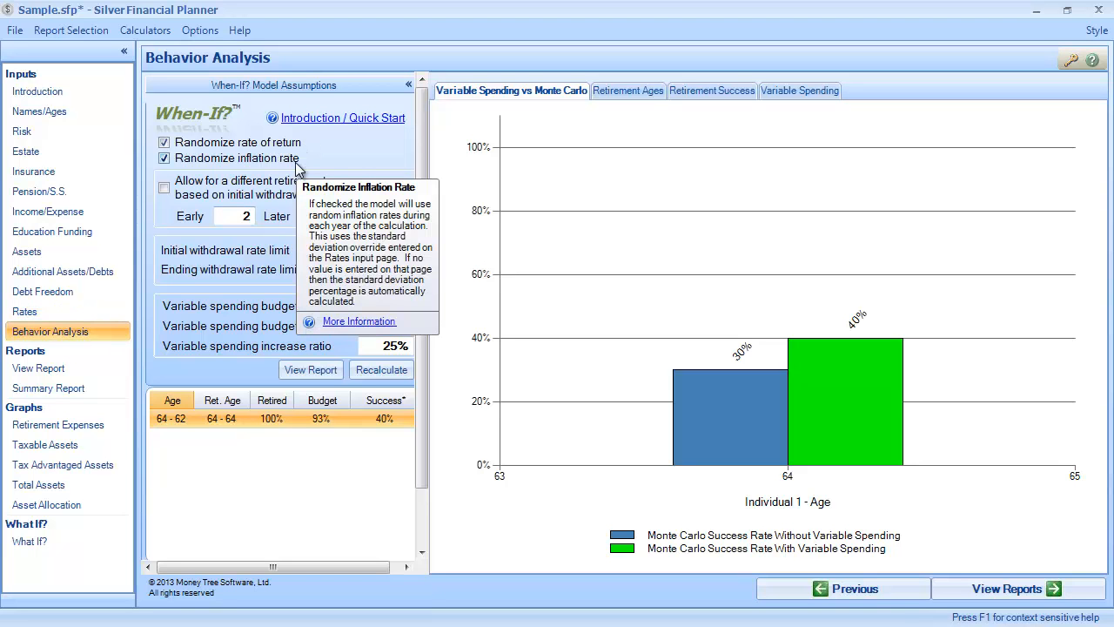